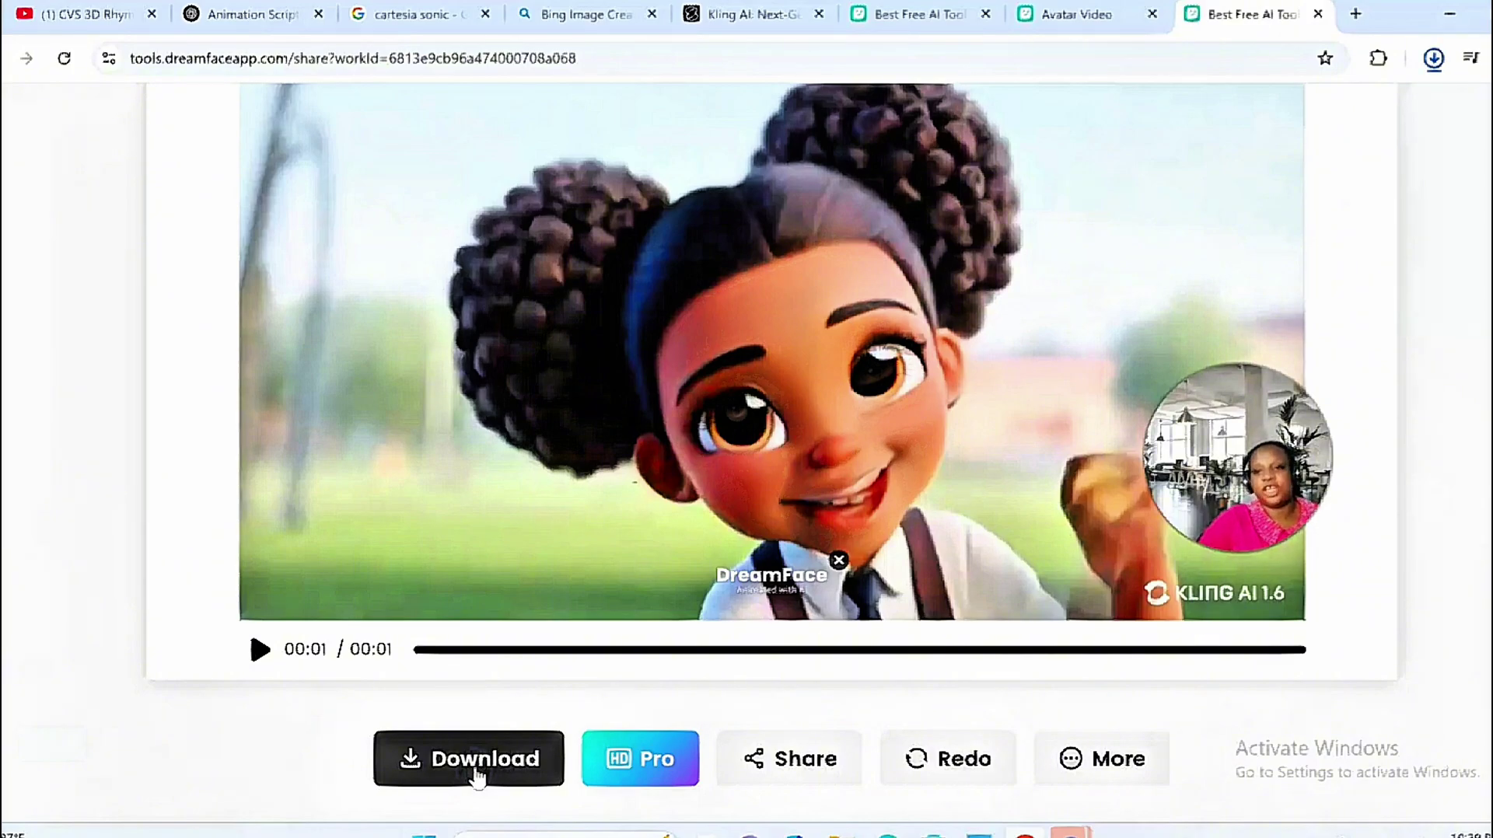
Open the completed avatar video of the woman in the blue headwrap and play it.
left_click(167, 745)
key("ctrl+shift+Tab")
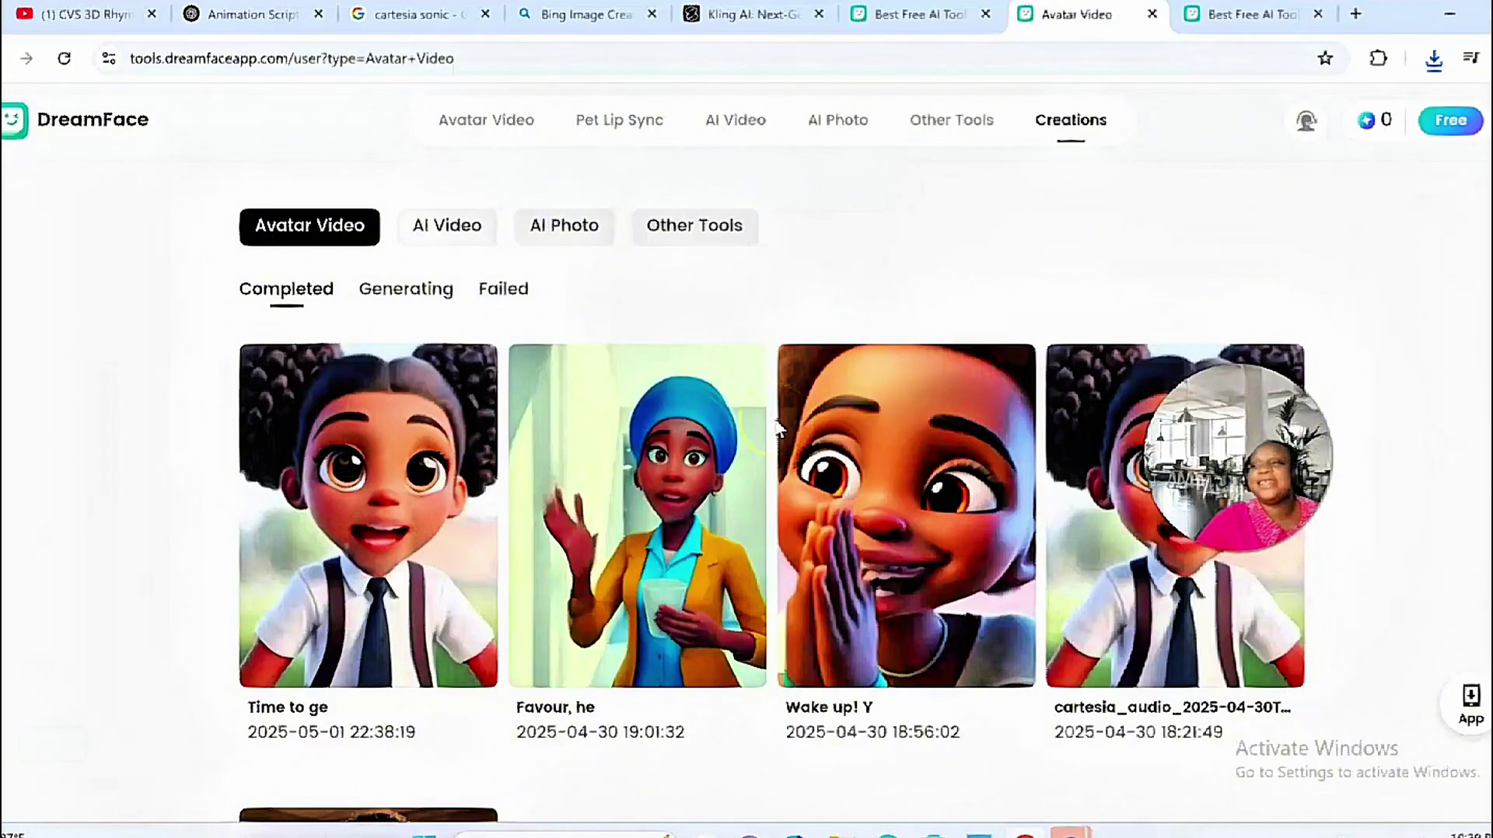
left_click(684, 466)
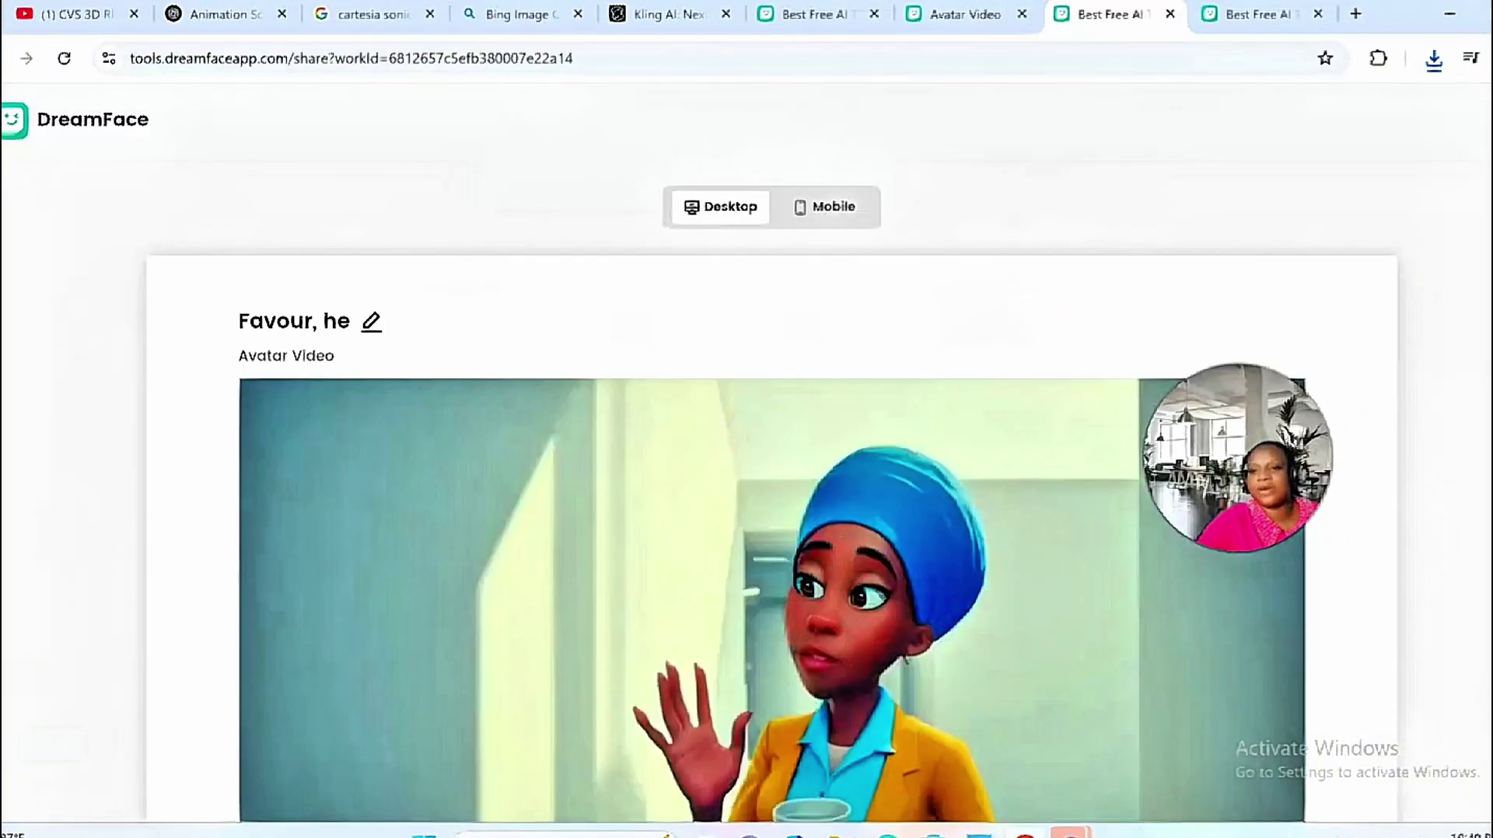
scroll(1448, 482, "down", 4)
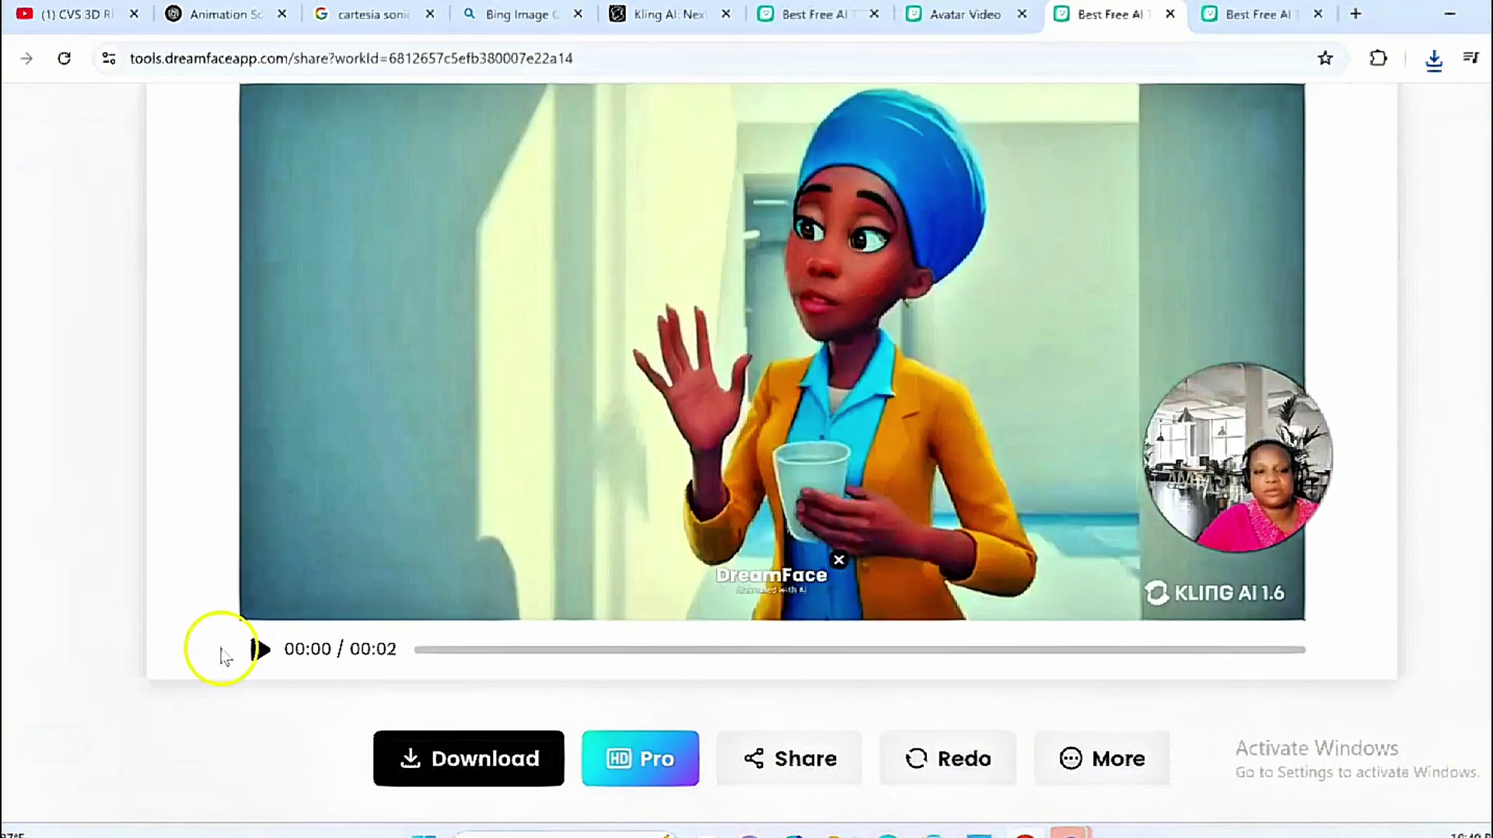
left_click(261, 653)
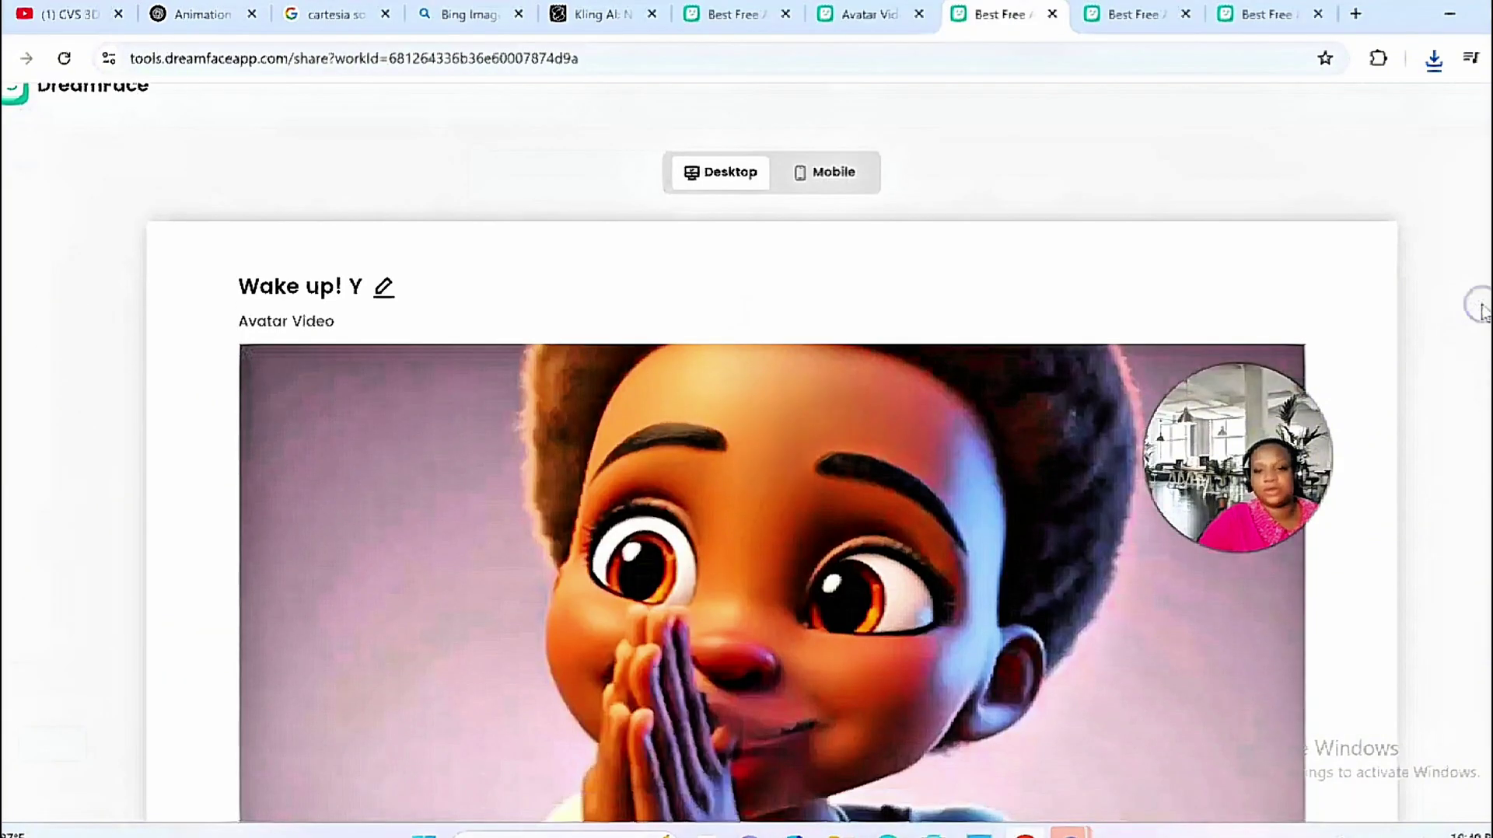
Play the "Wake up! Y" avatar video and return to the list of creations.
scroll(1482, 311, "down", 3)
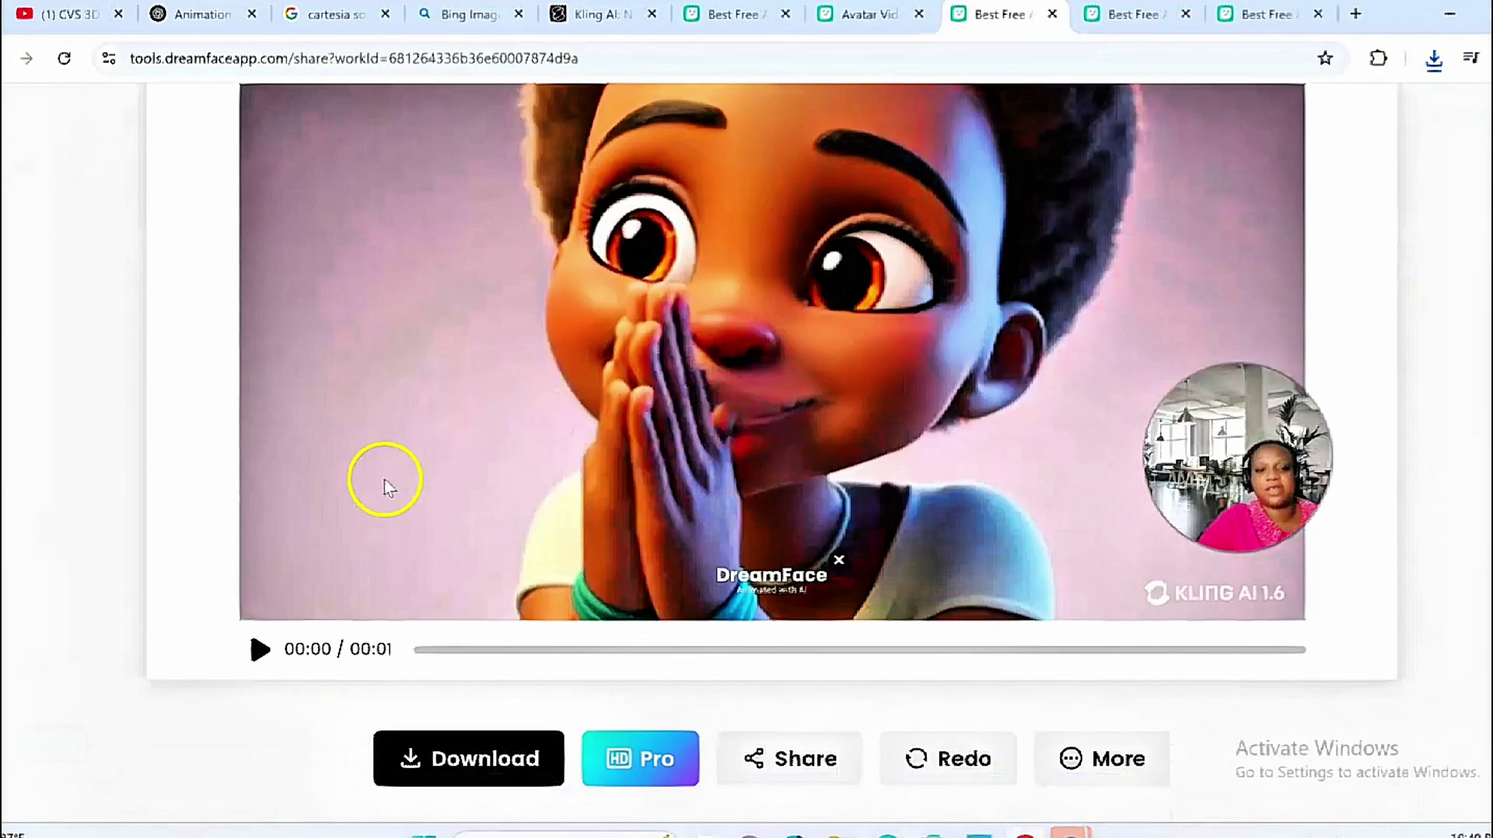
left_click(261, 650)
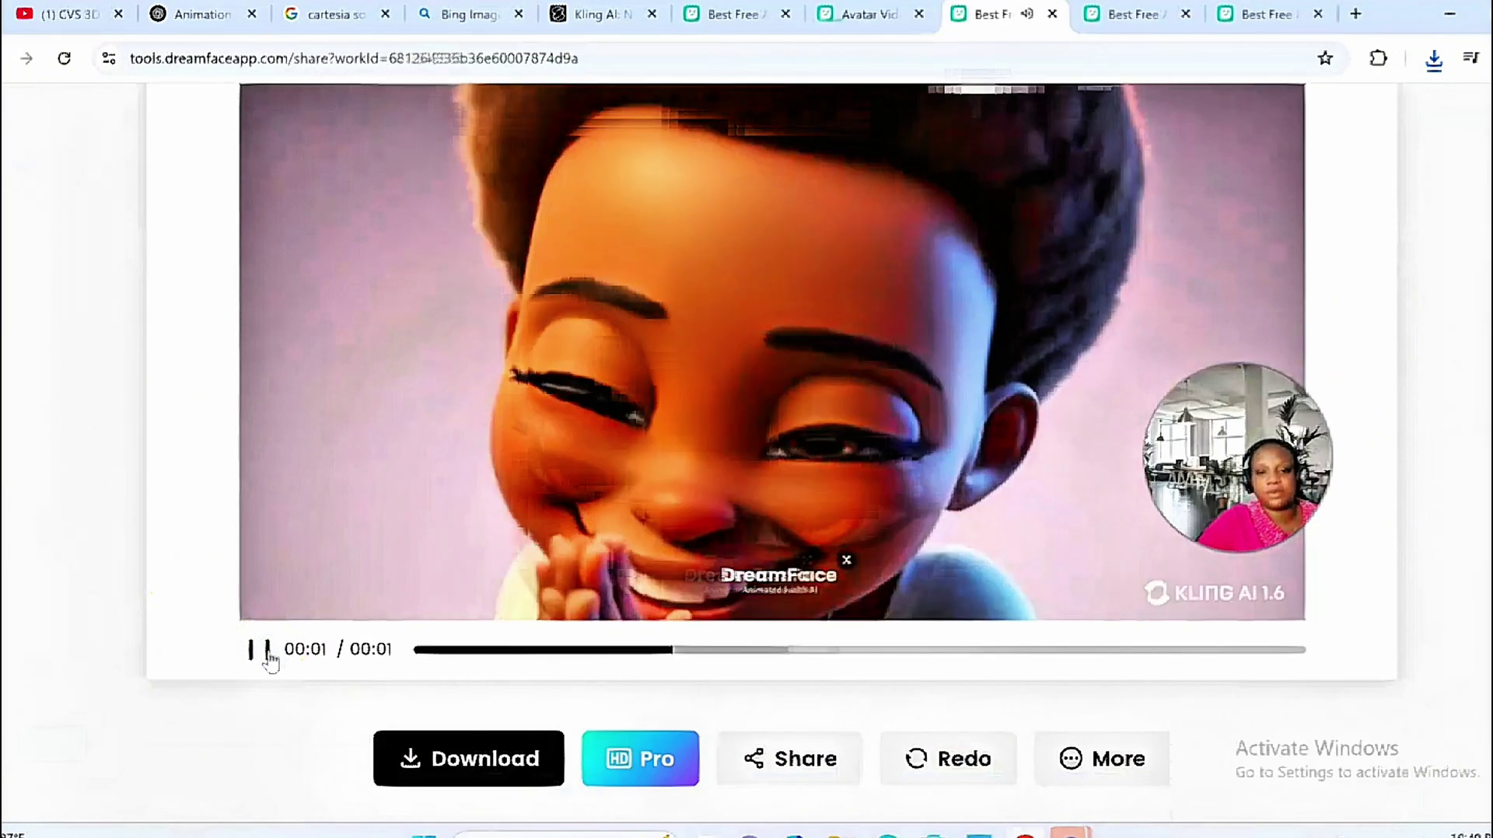
scroll(1484, 318, "up", 3)
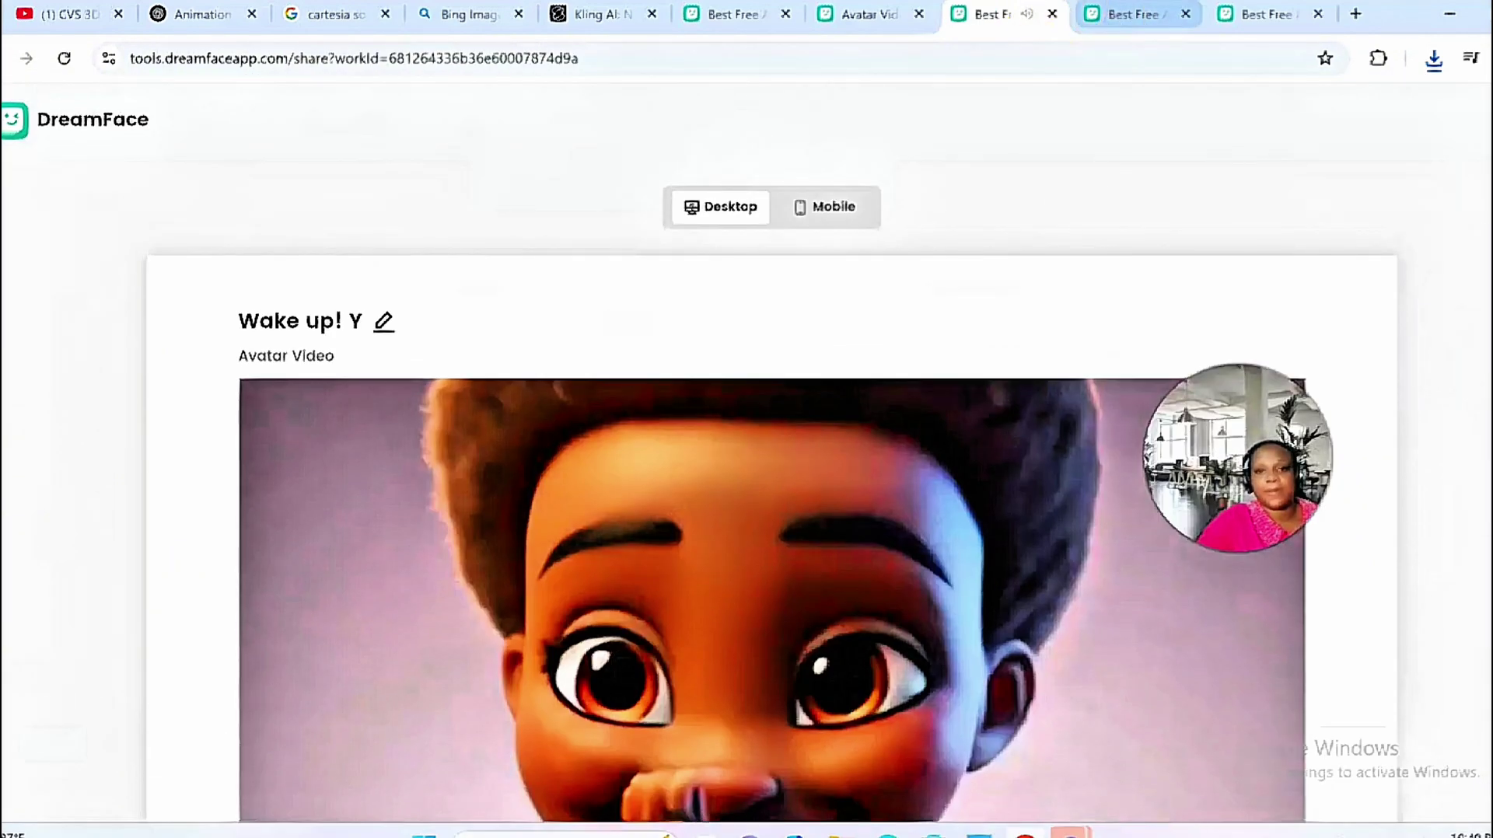
left_click(847, 17)
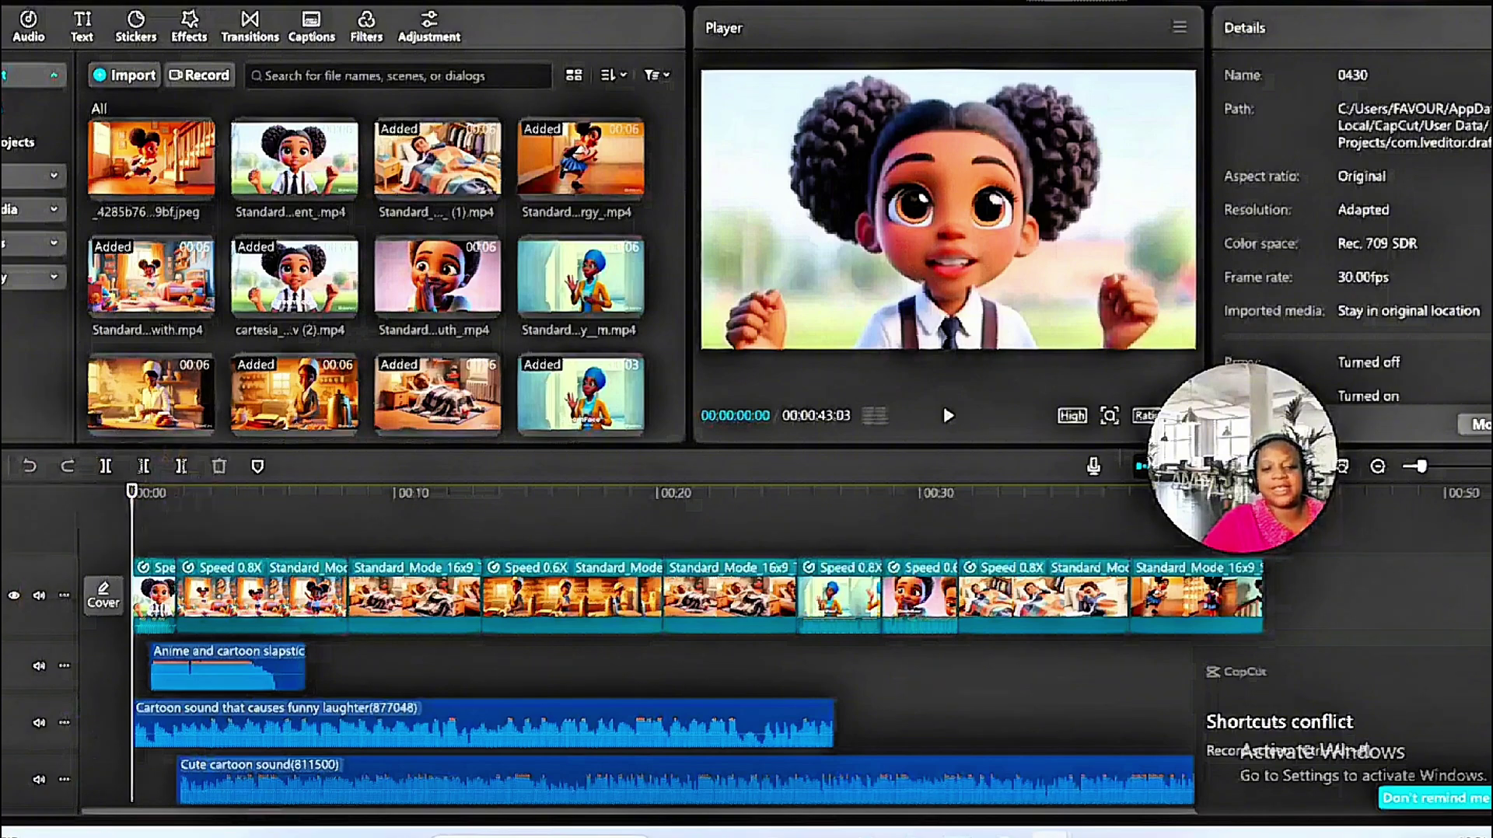
Switch to the 0430 project in CapCut and preview the opening seconds of its timeline.
mouse_move(148, 140)
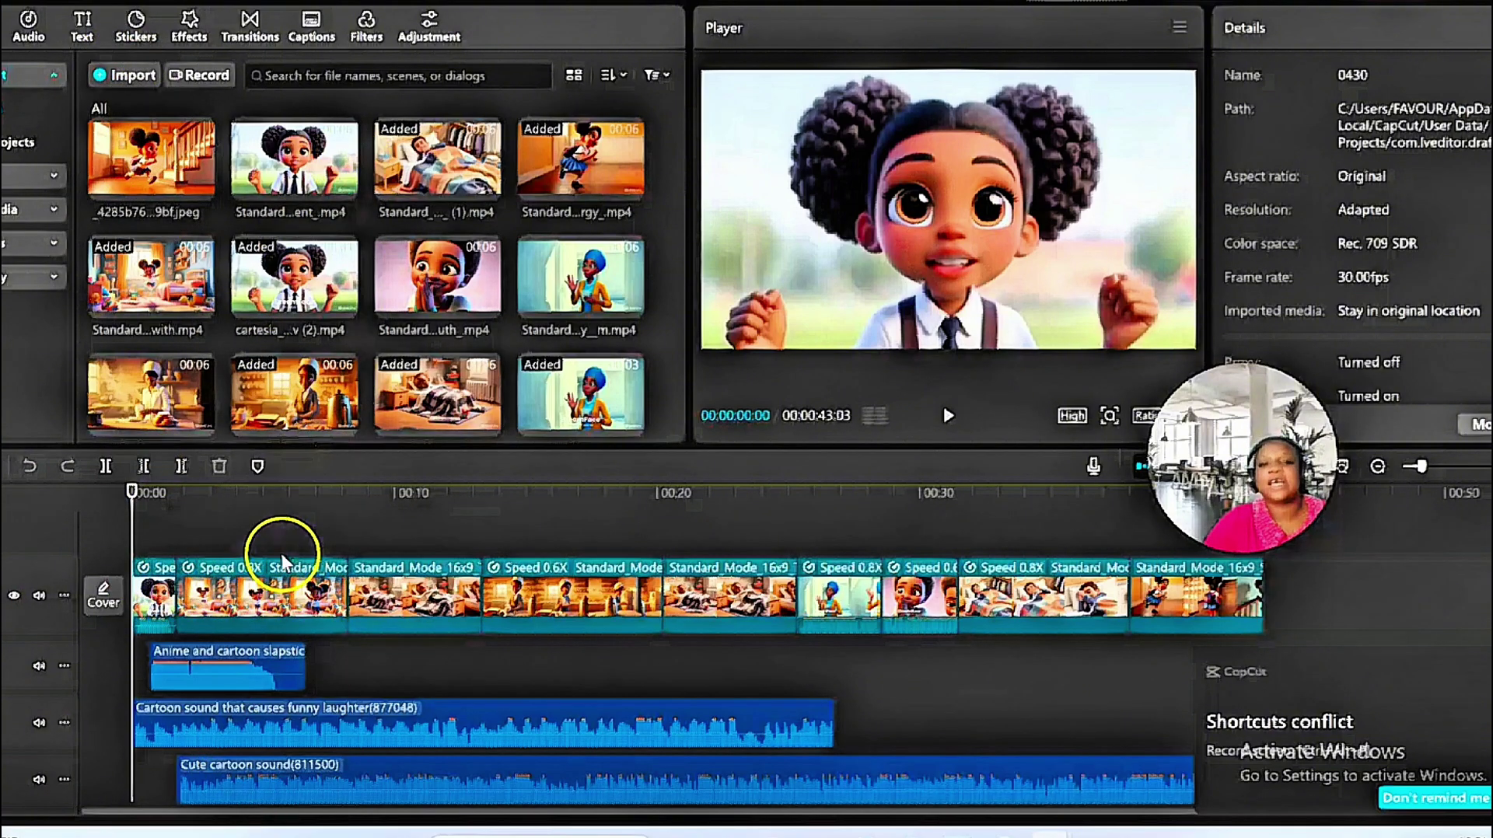
left_click(953, 418)
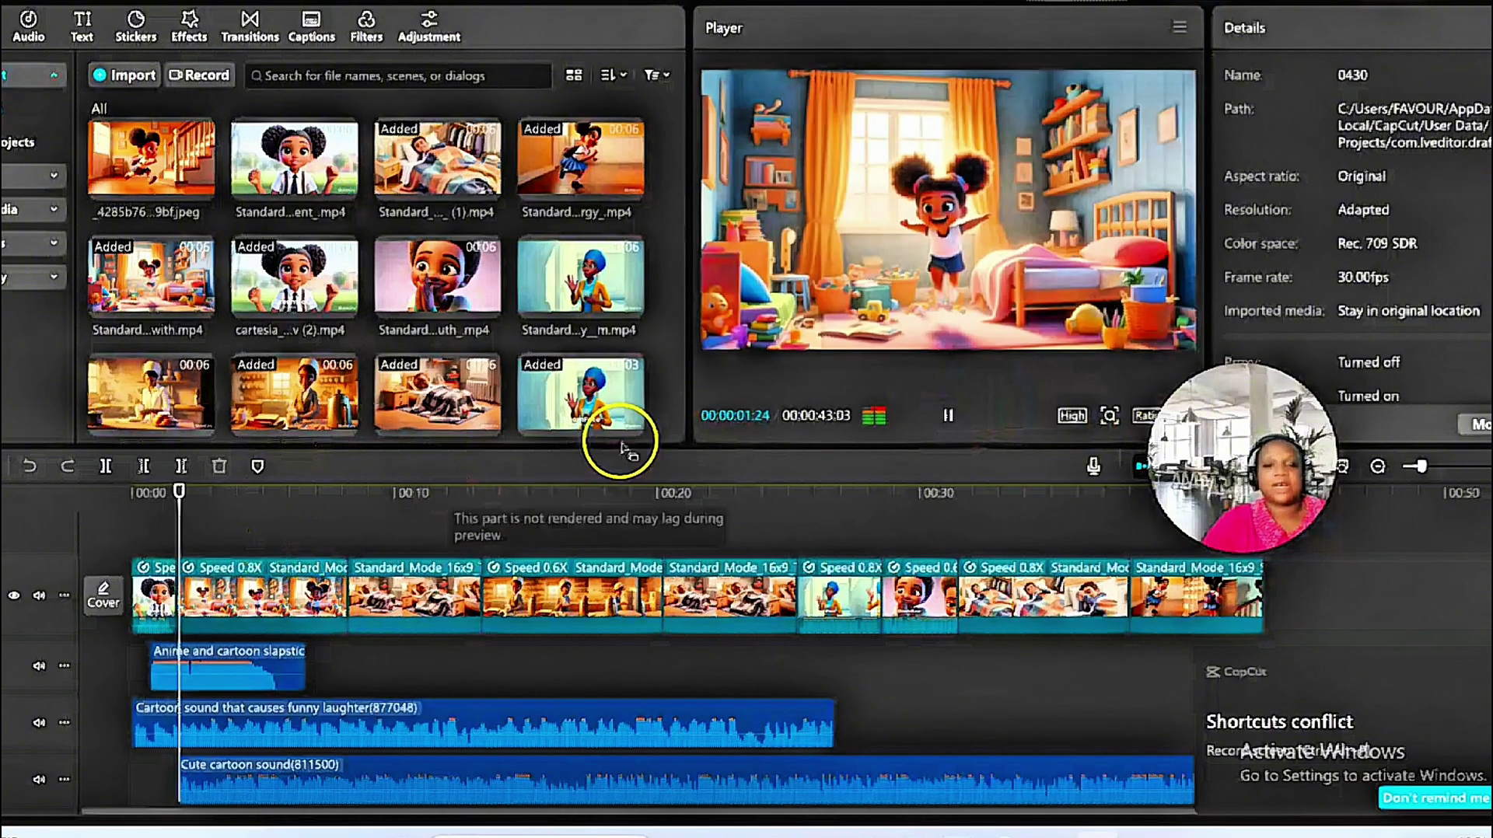
left_click(952, 420)
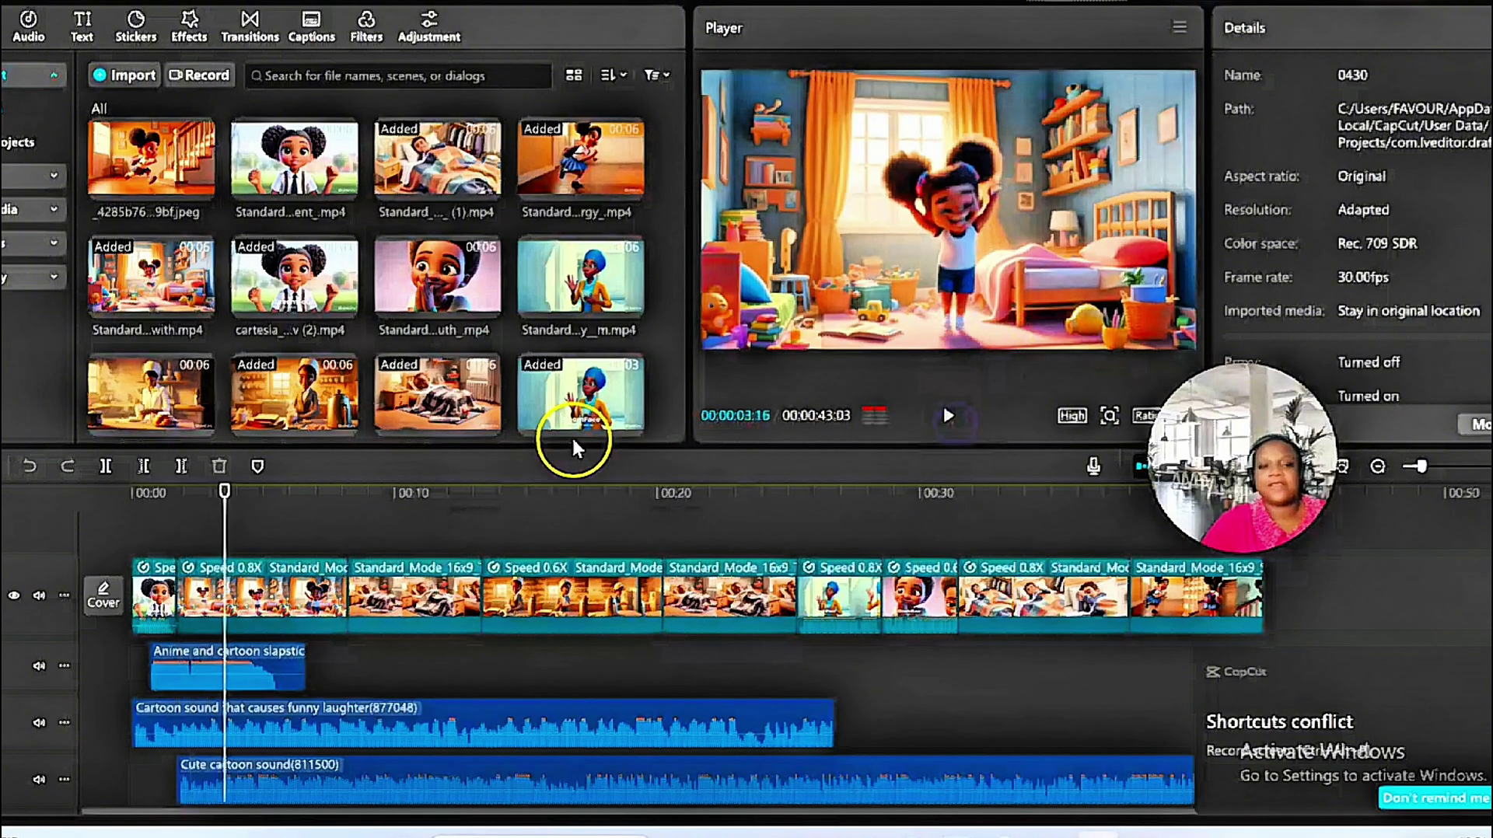
left_click(131, 76)
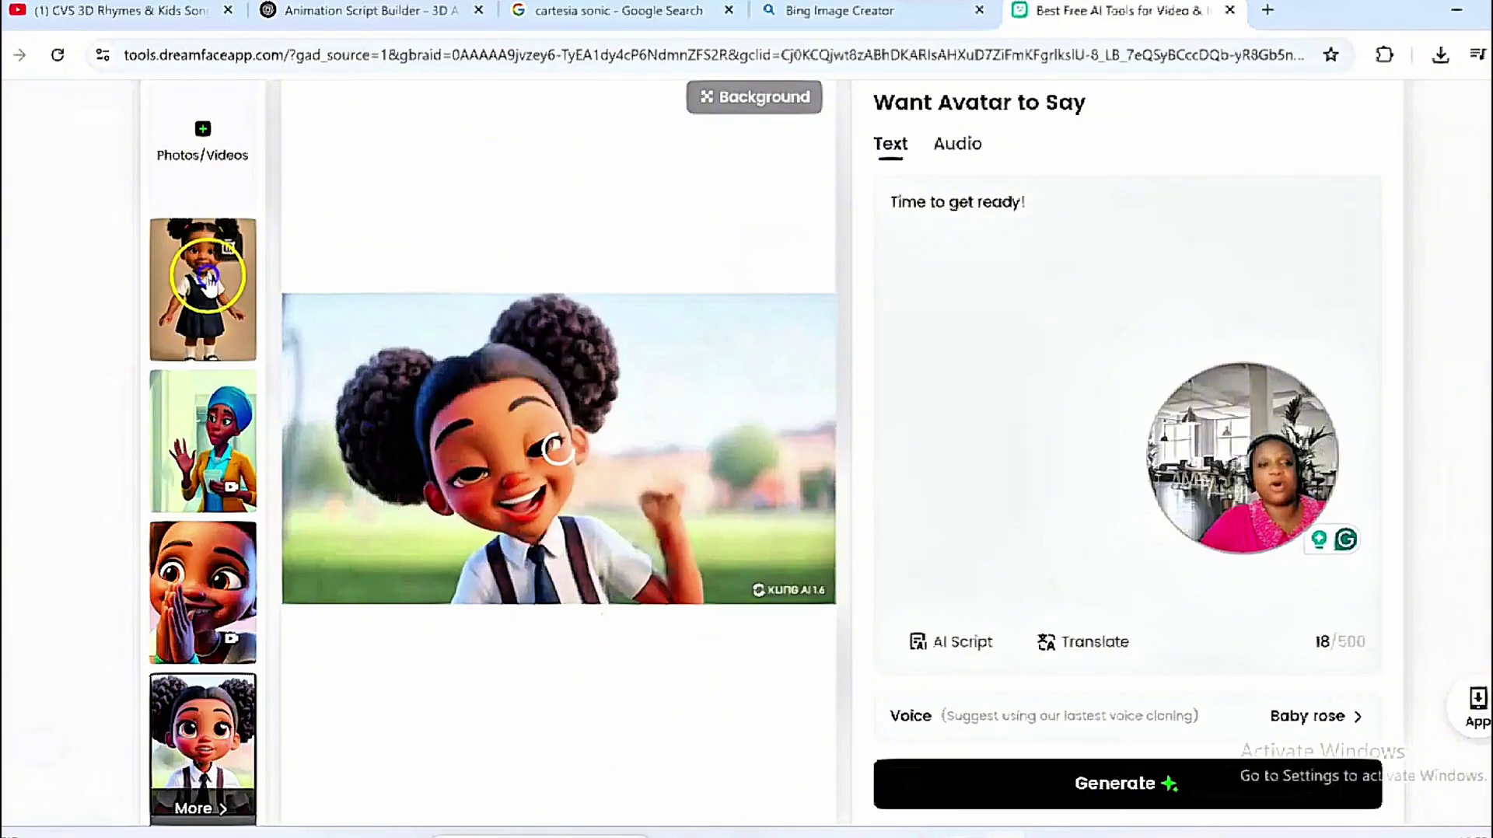
left_click(359, 13)
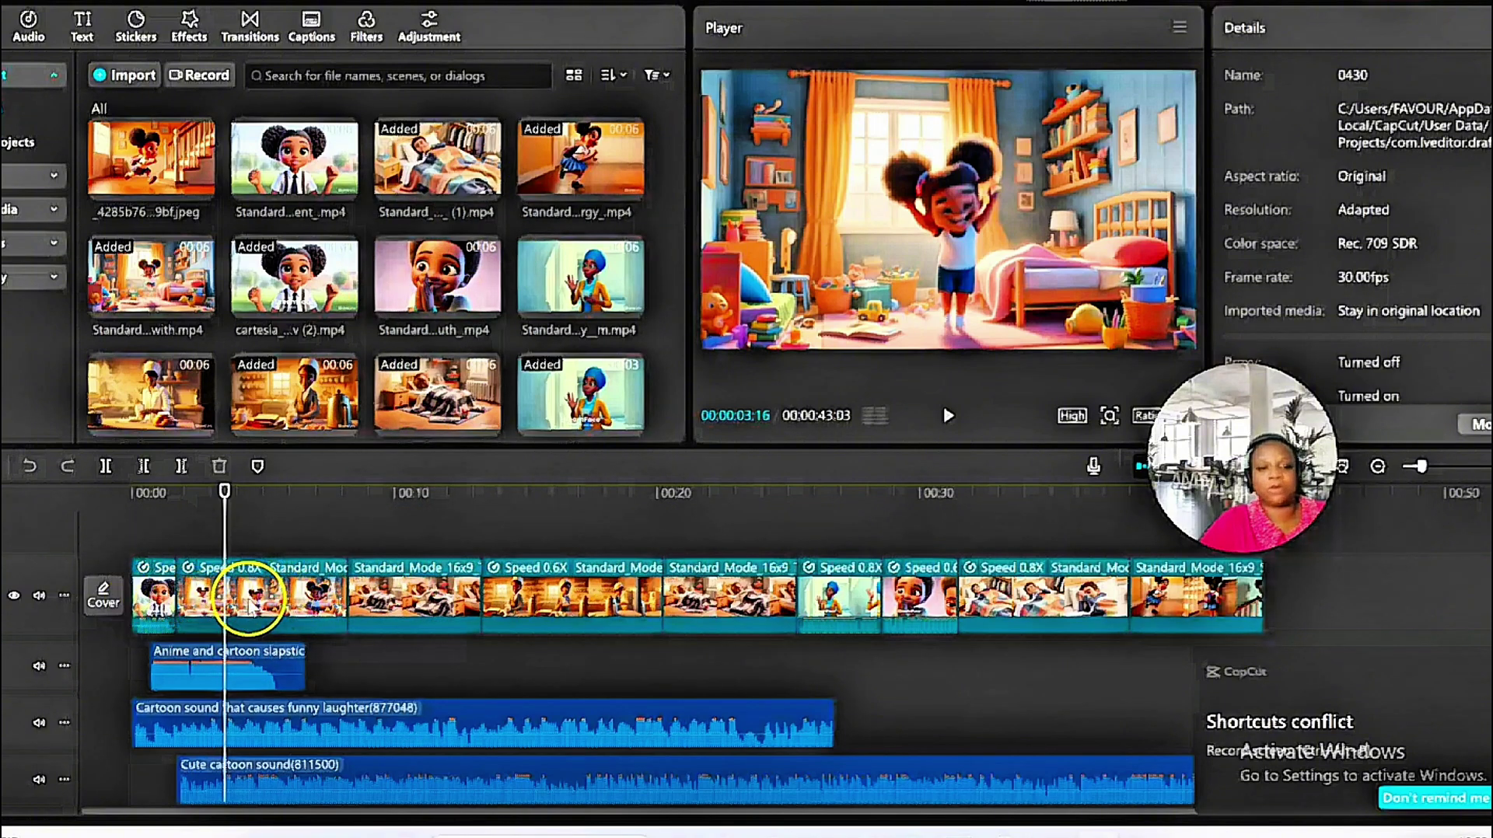
Review the arranged clips by scrubbing from the sleeping scene to the staircase scene, and inspect the slapstick sound clip near the start.
left_click(415, 568)
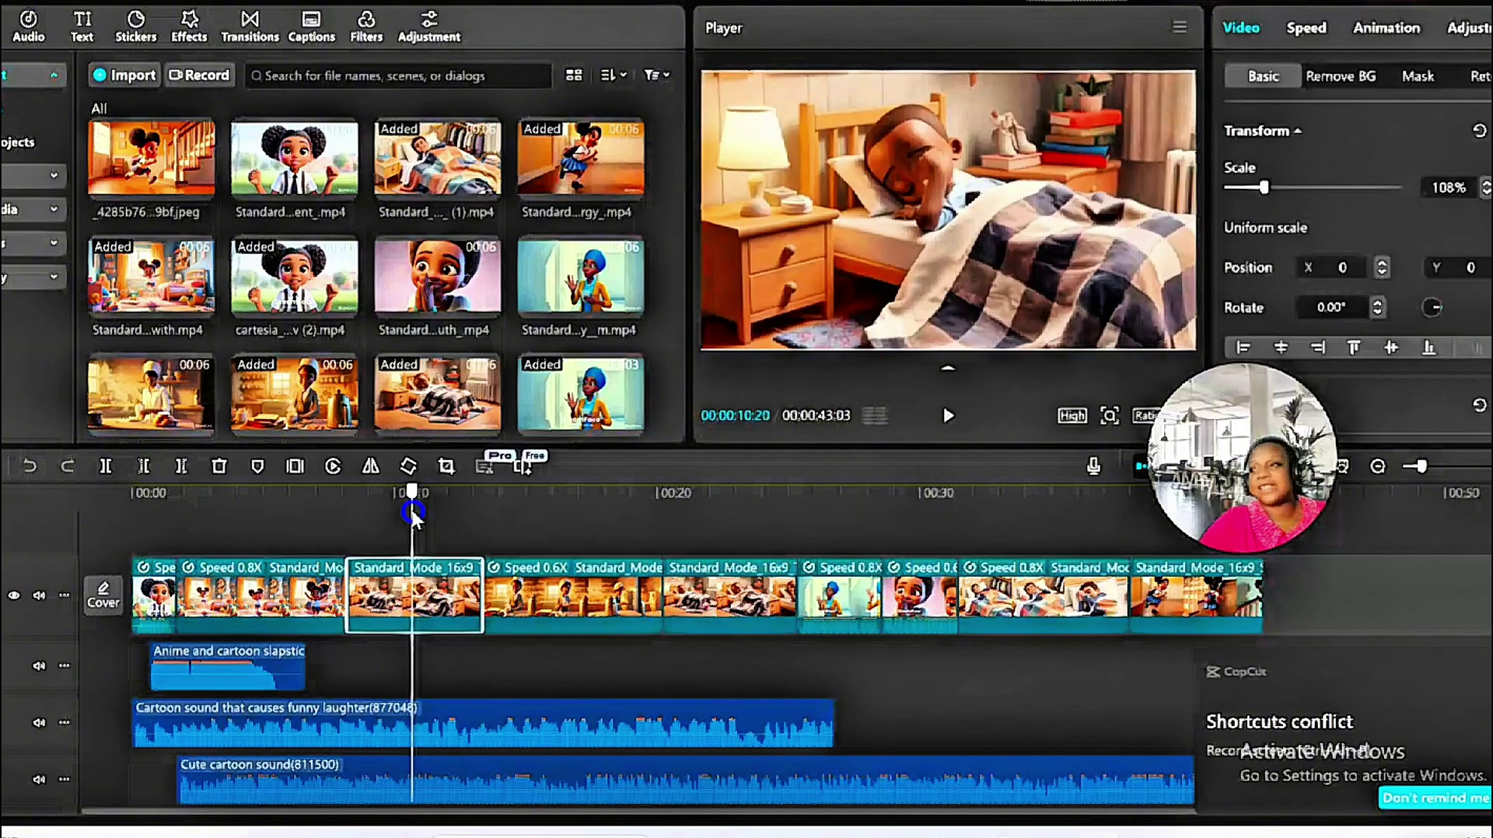
left_click(402, 515)
left_click_drag(402, 515, 419, 513)
left_click_drag(546, 513, 1197, 583)
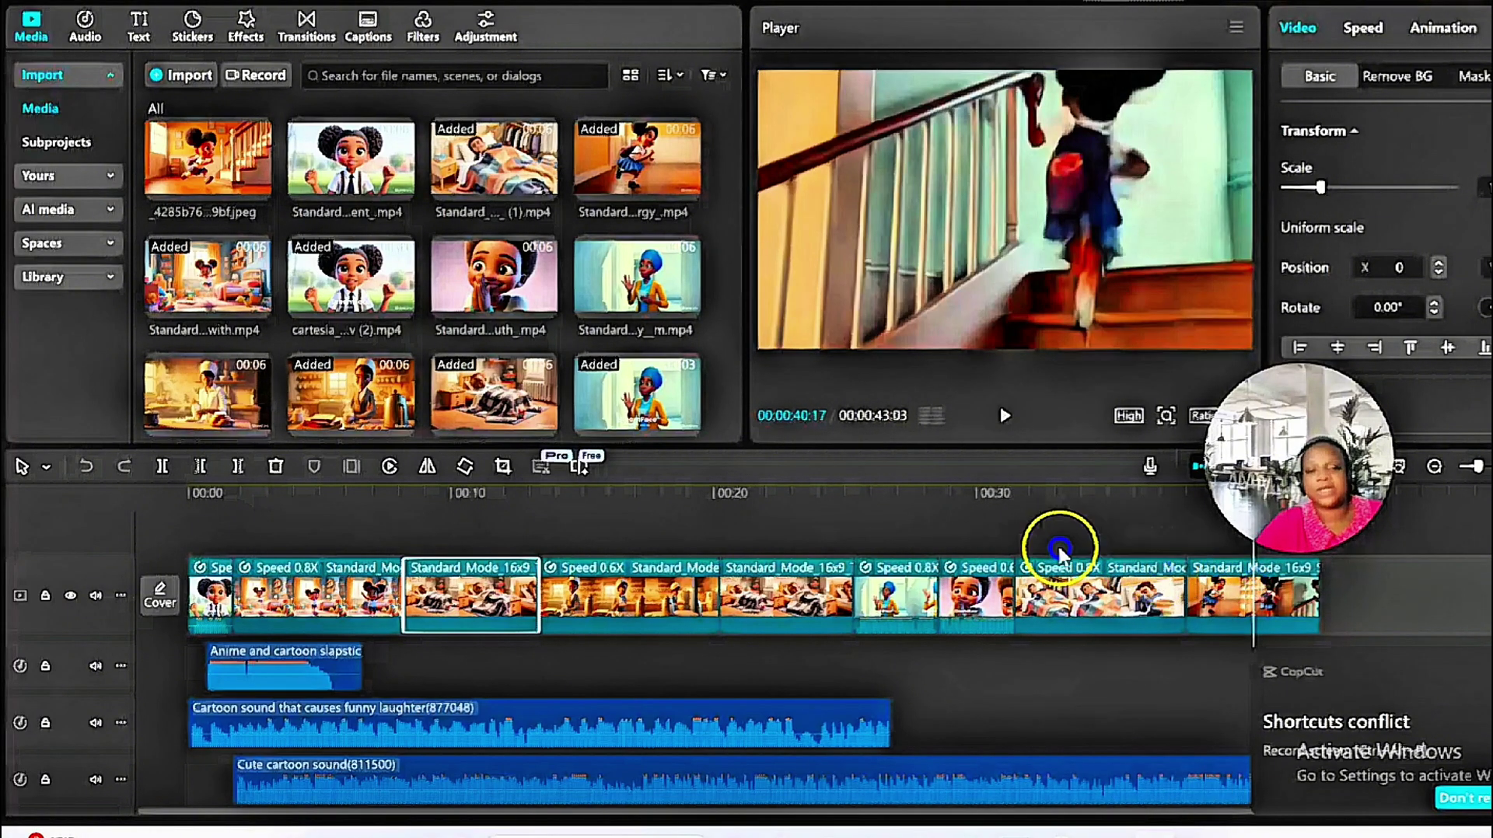
left_click(295, 498)
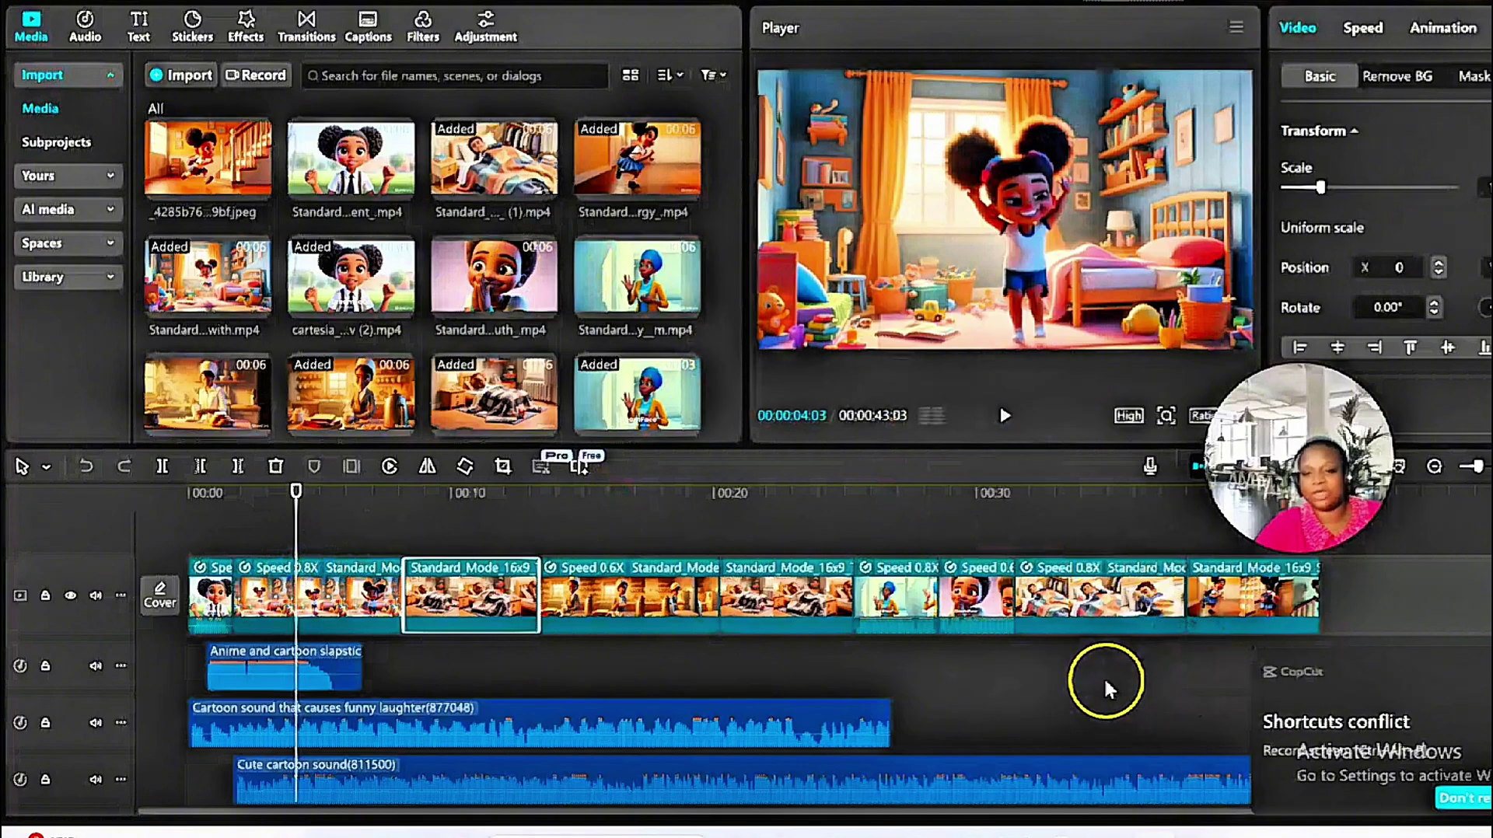
left_click(280, 684)
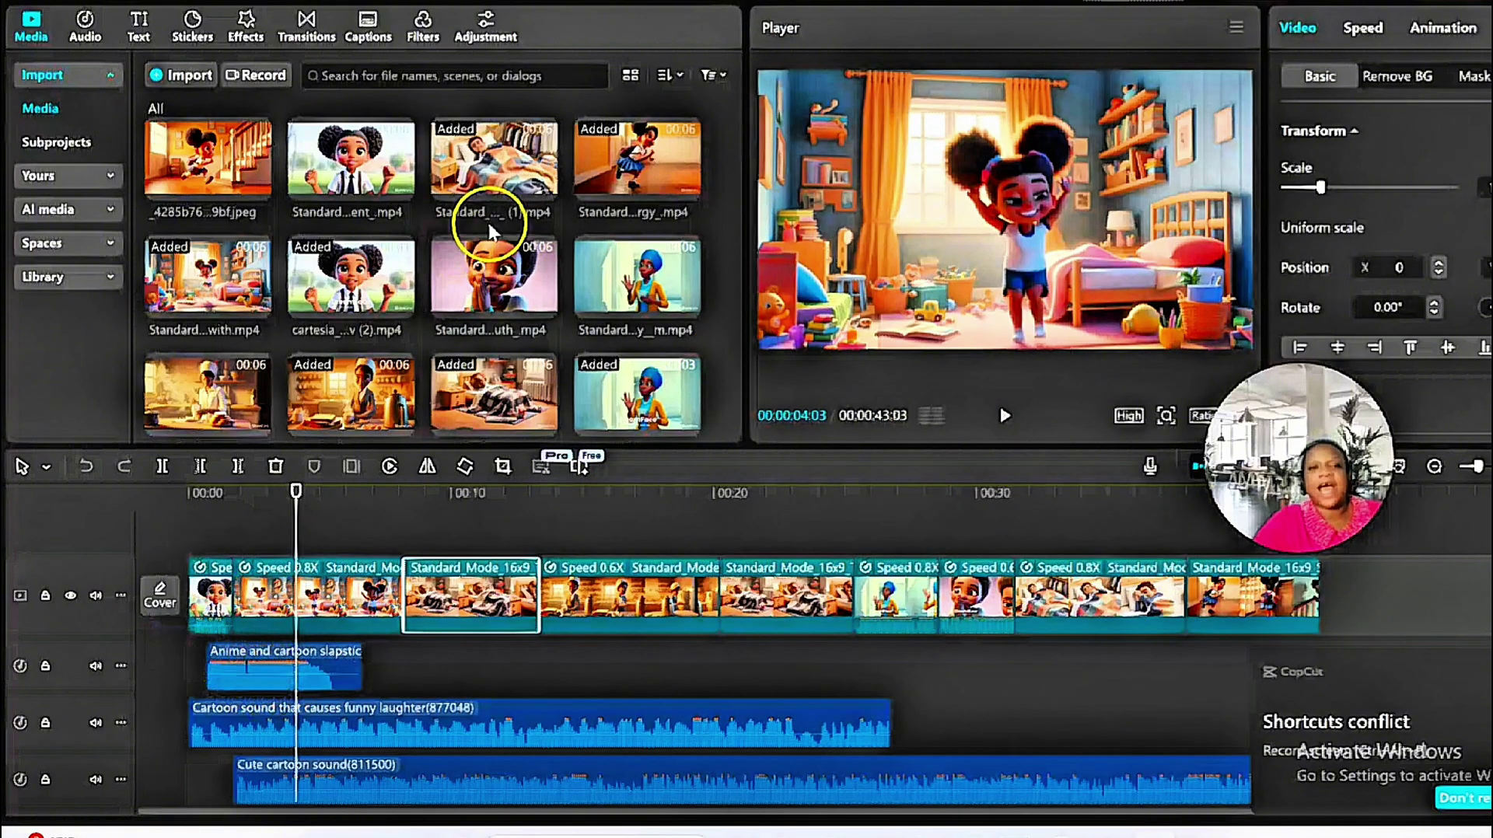
left_click(243, 667)
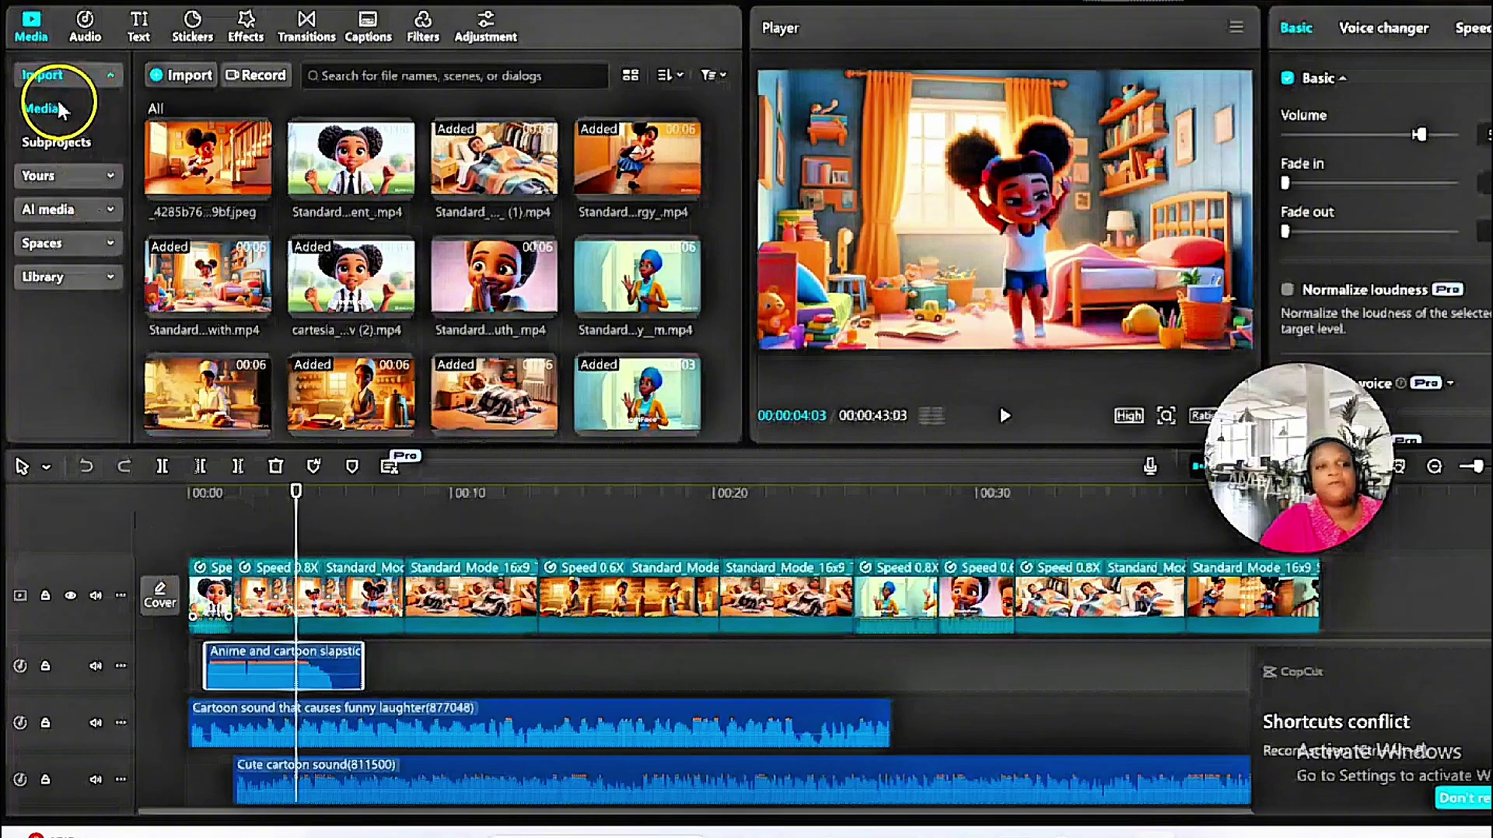
Search the audio library for "cartoon sounds".
left_click(86, 38)
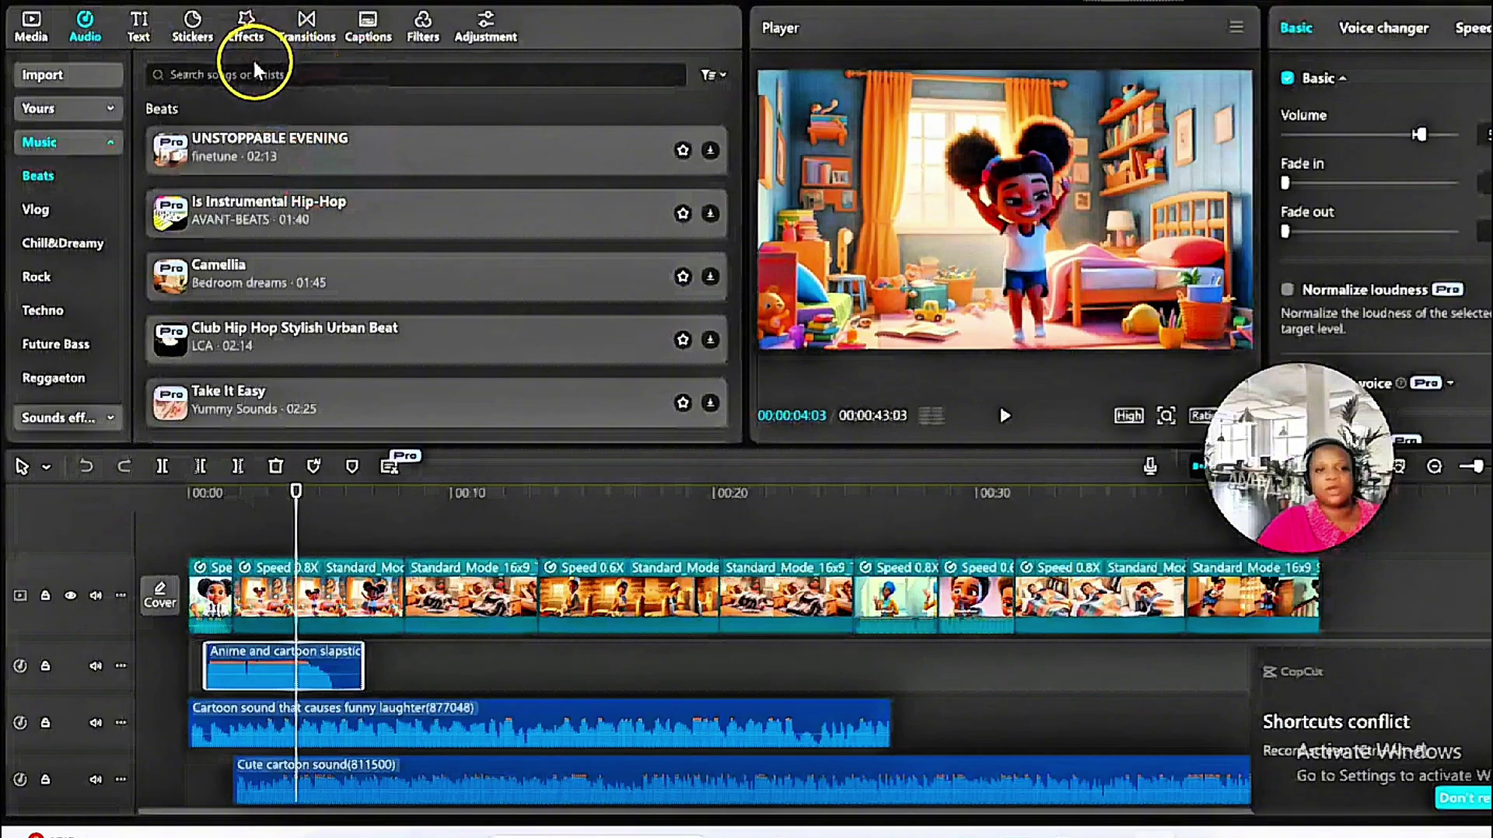
left_click(255, 67)
type("ca")
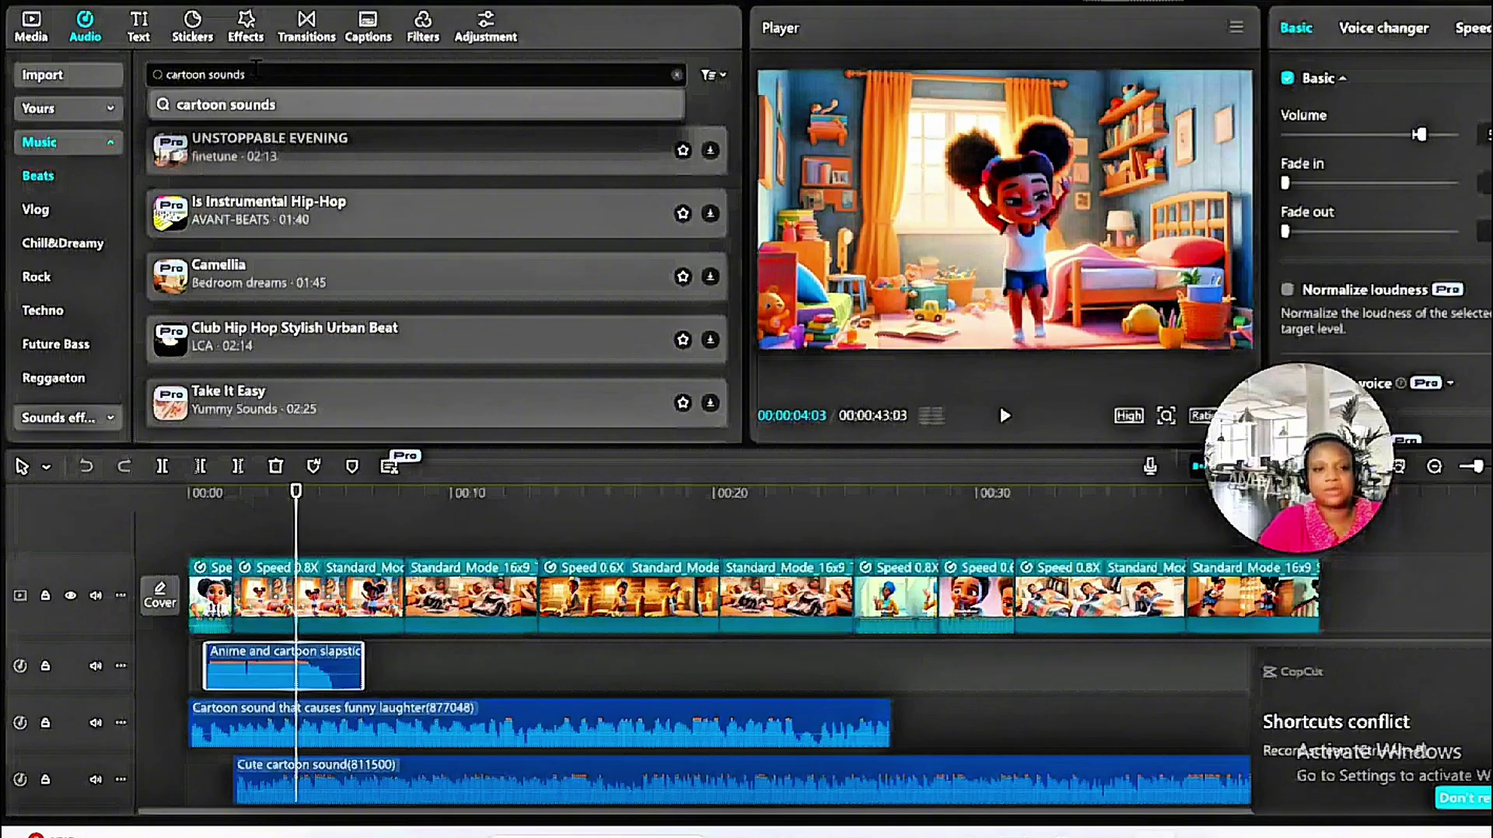
type("rtoon sounds")
key("Return")
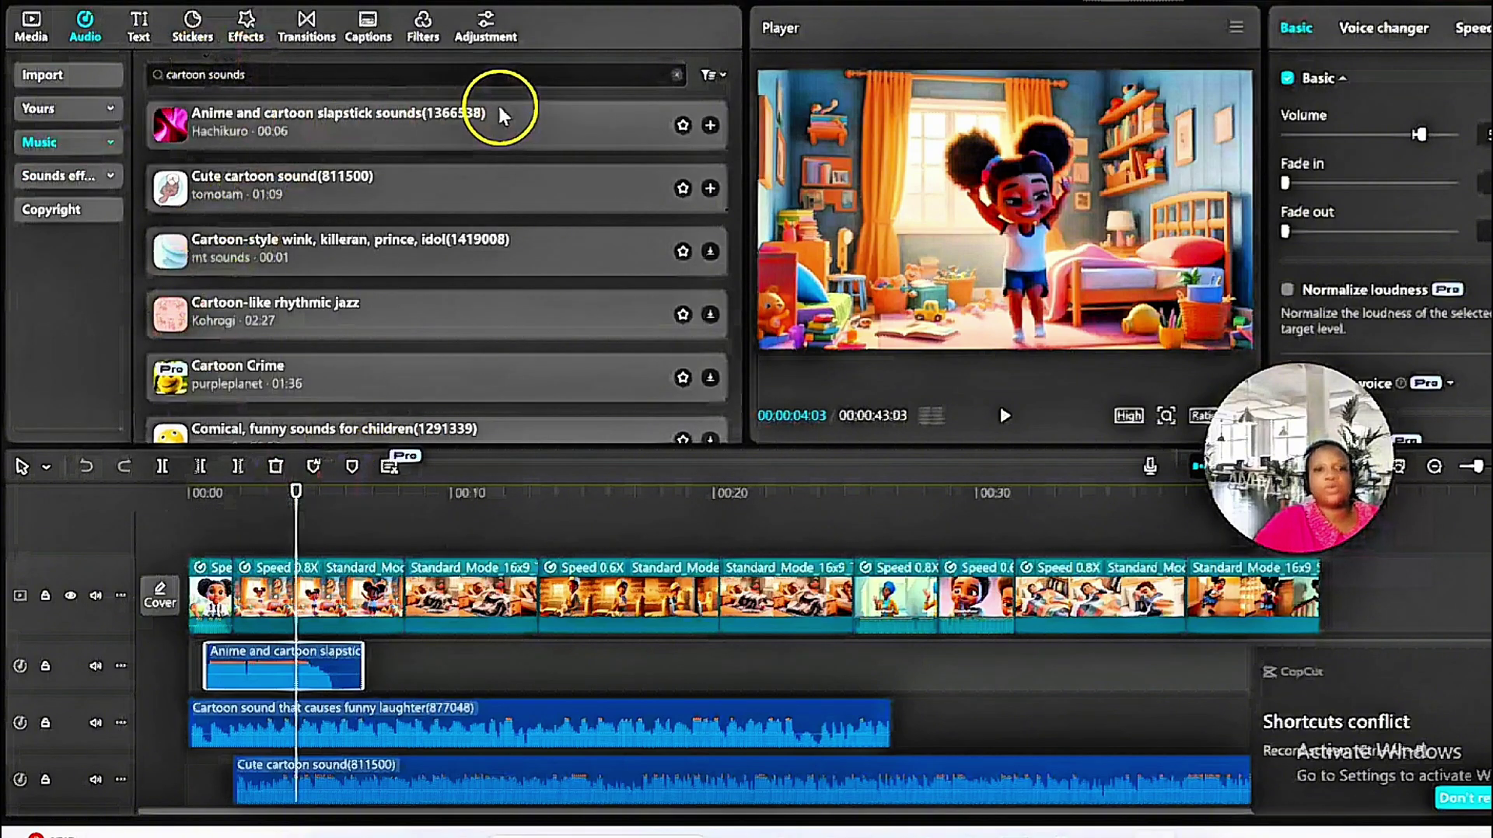
Audition the first three cartoon sounds and add "Cartoon-style wink, killeran, prince, idol" to the timeline at 00:00:04:03.
left_click(478, 117)
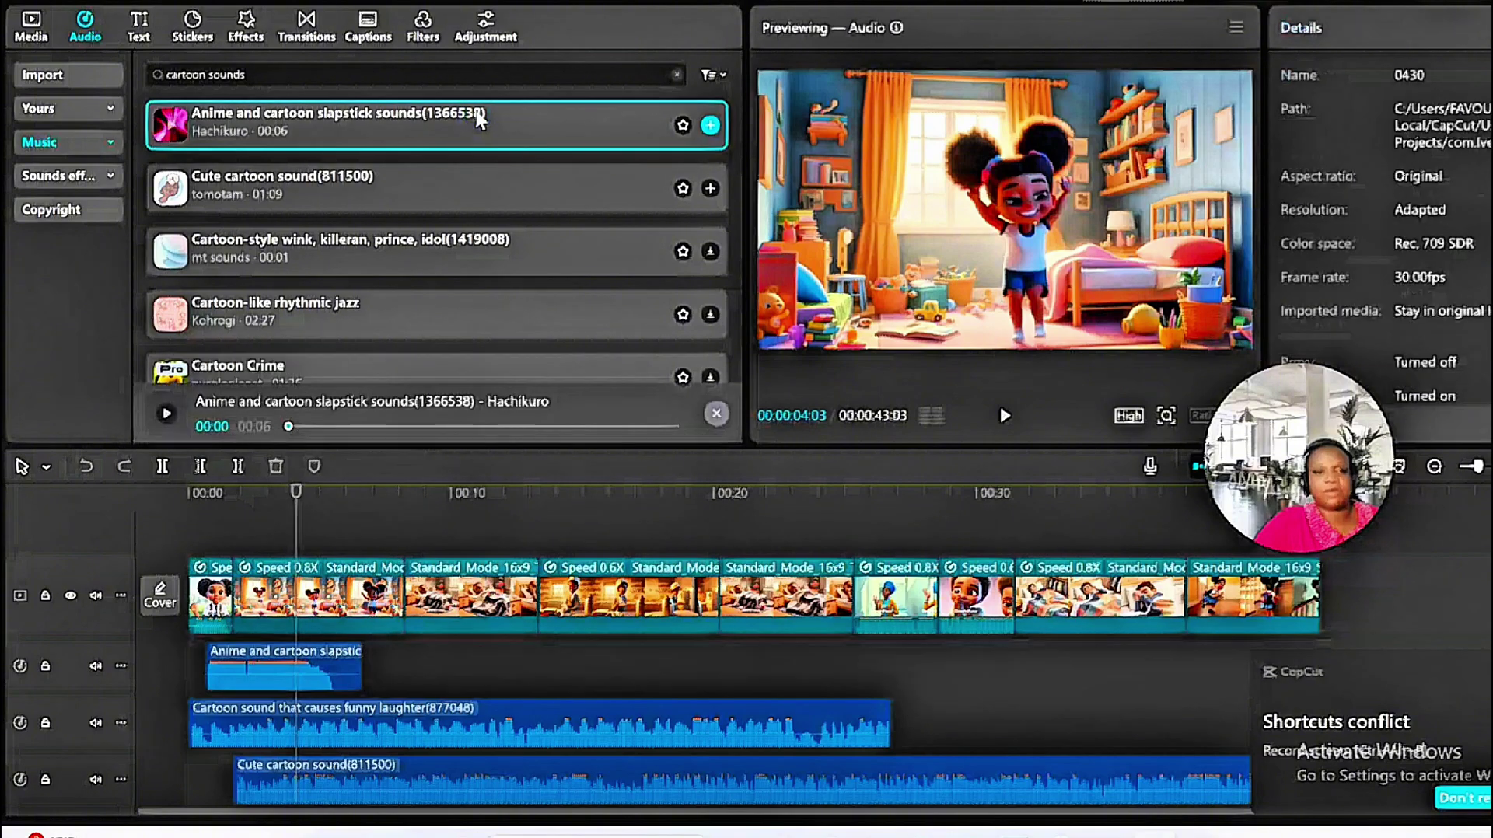
left_click(389, 204)
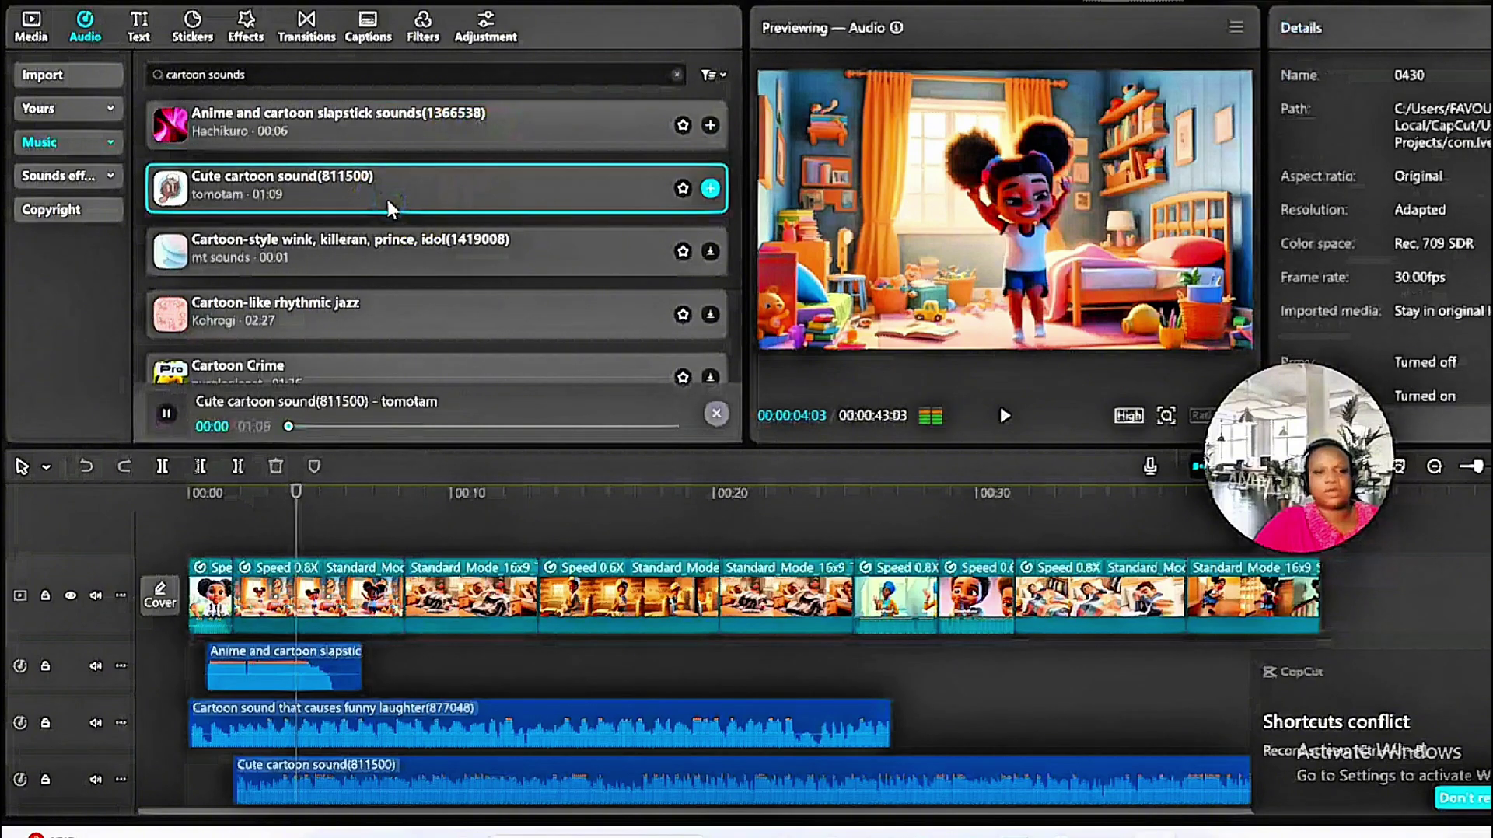
left_click(377, 253)
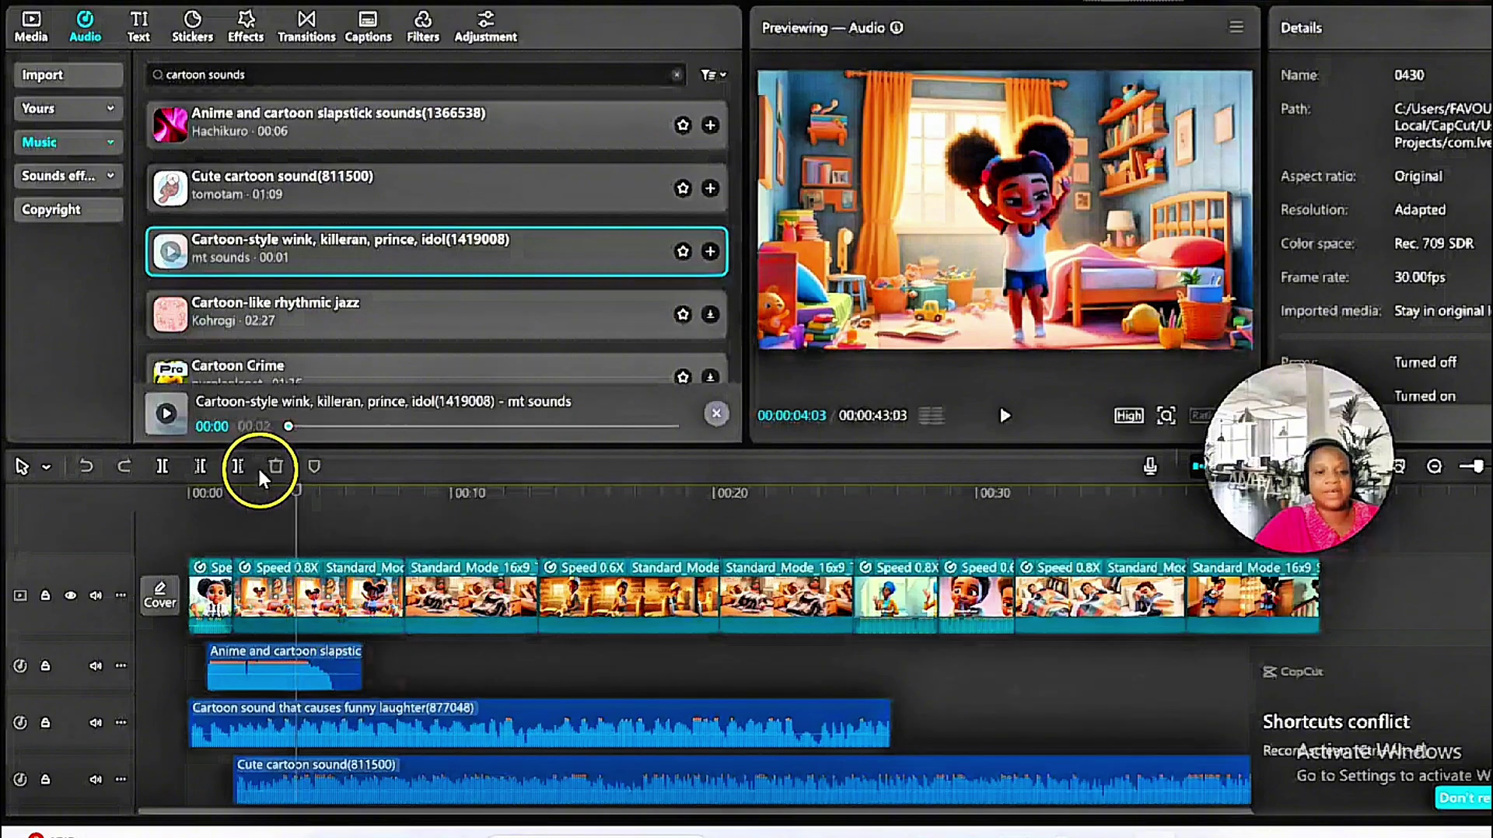
left_click(711, 252)
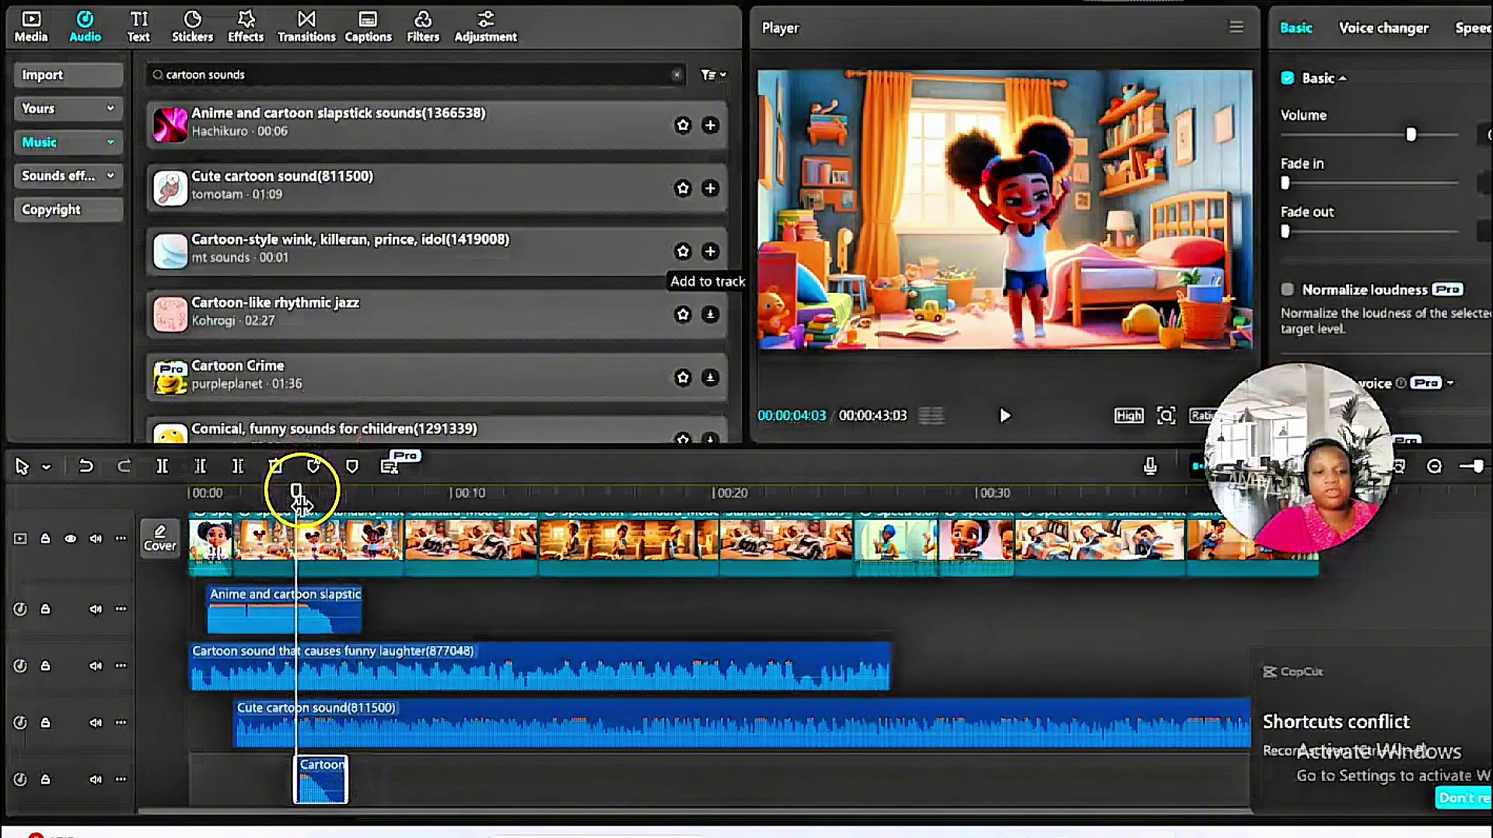
Move the cartoon wink sound earlier so it starts with the second video clip, in line with the cute cartoon sound.
left_click_drag(296, 500, 147, 505)
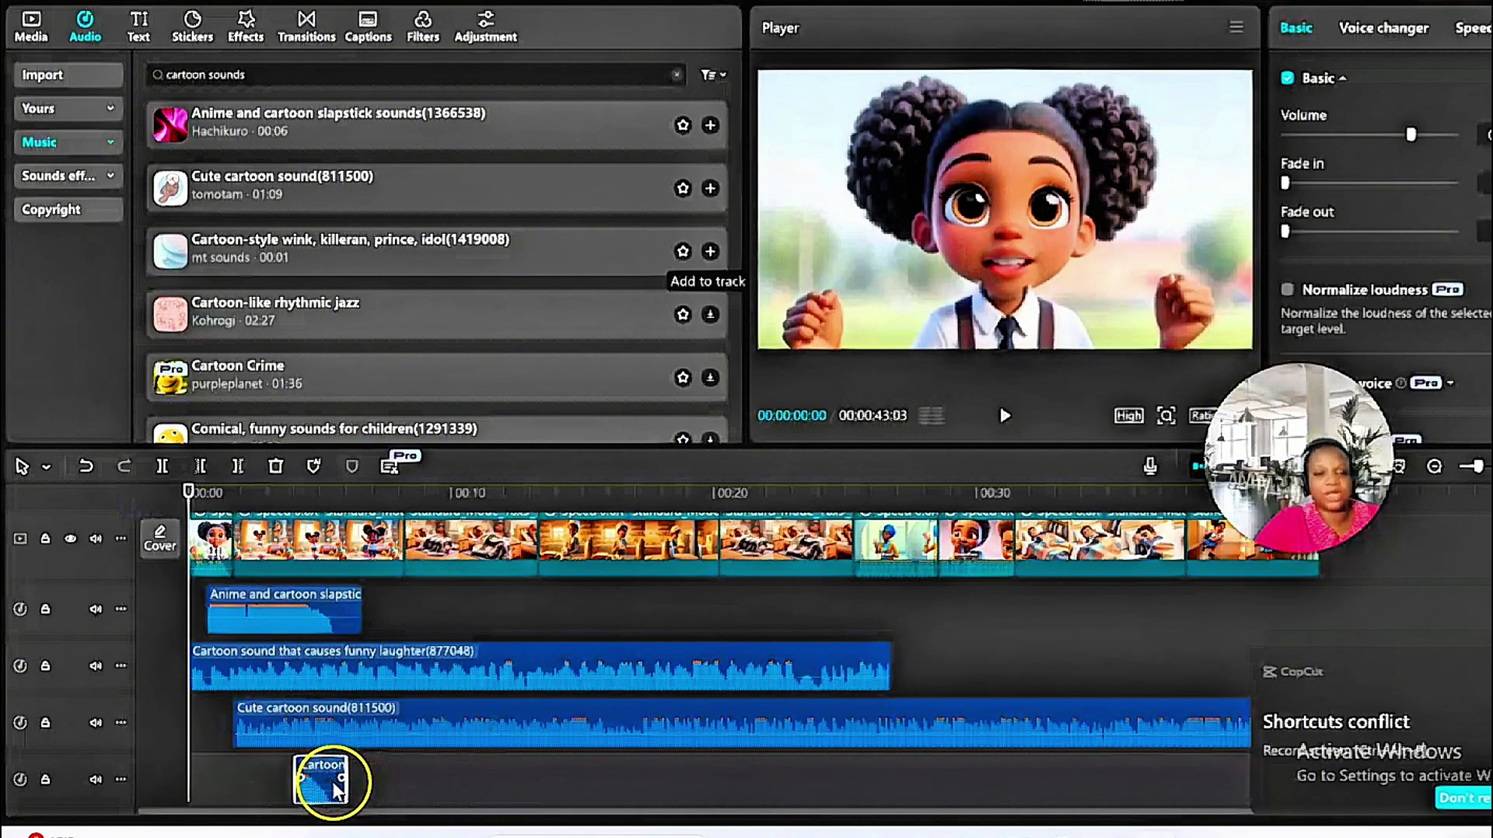
left_click_drag(334, 789, 266, 741)
left_click(913, 575)
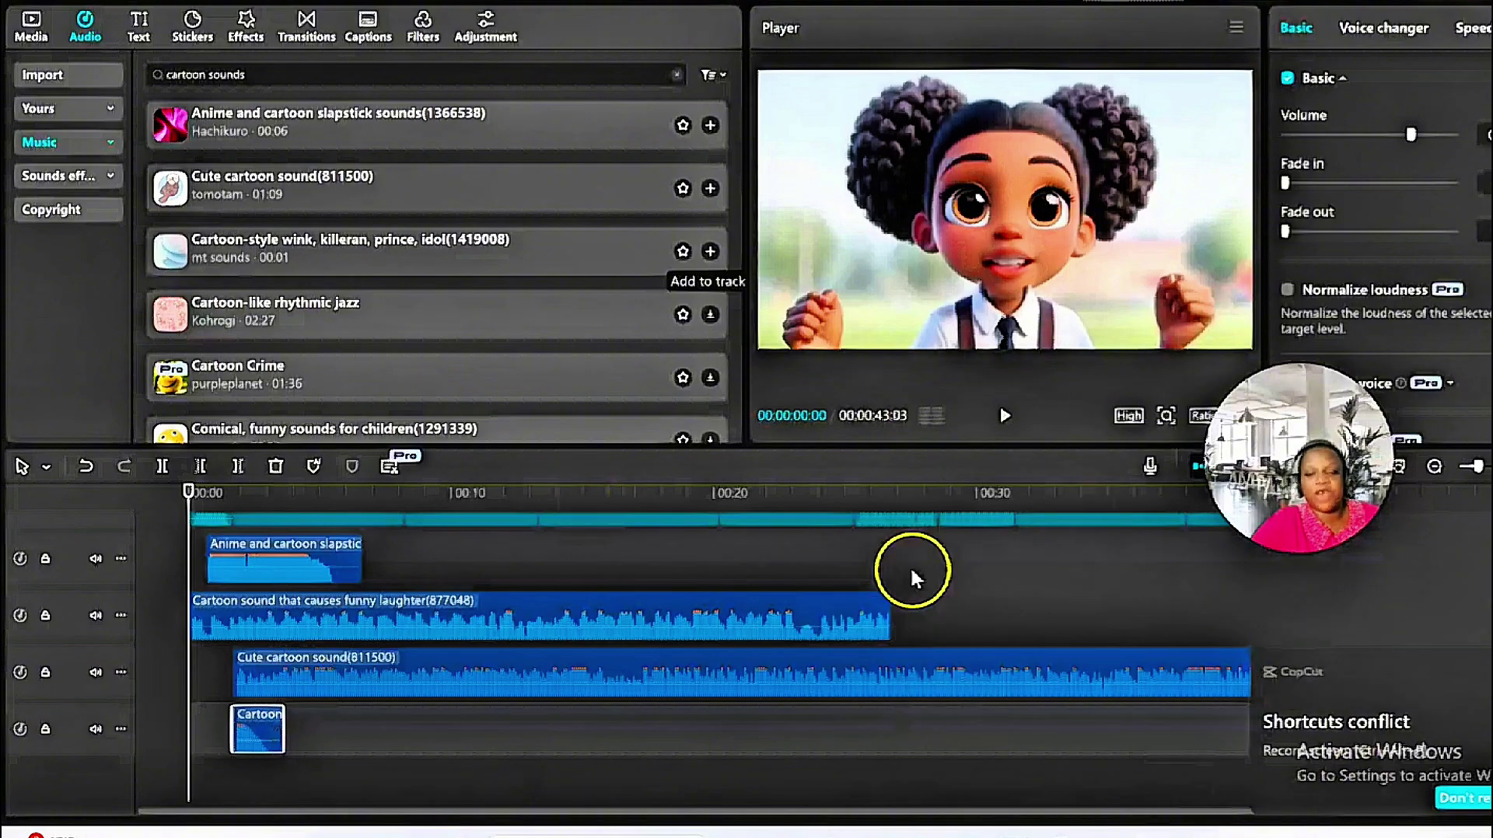
left_click(637, 624)
left_click(448, 576)
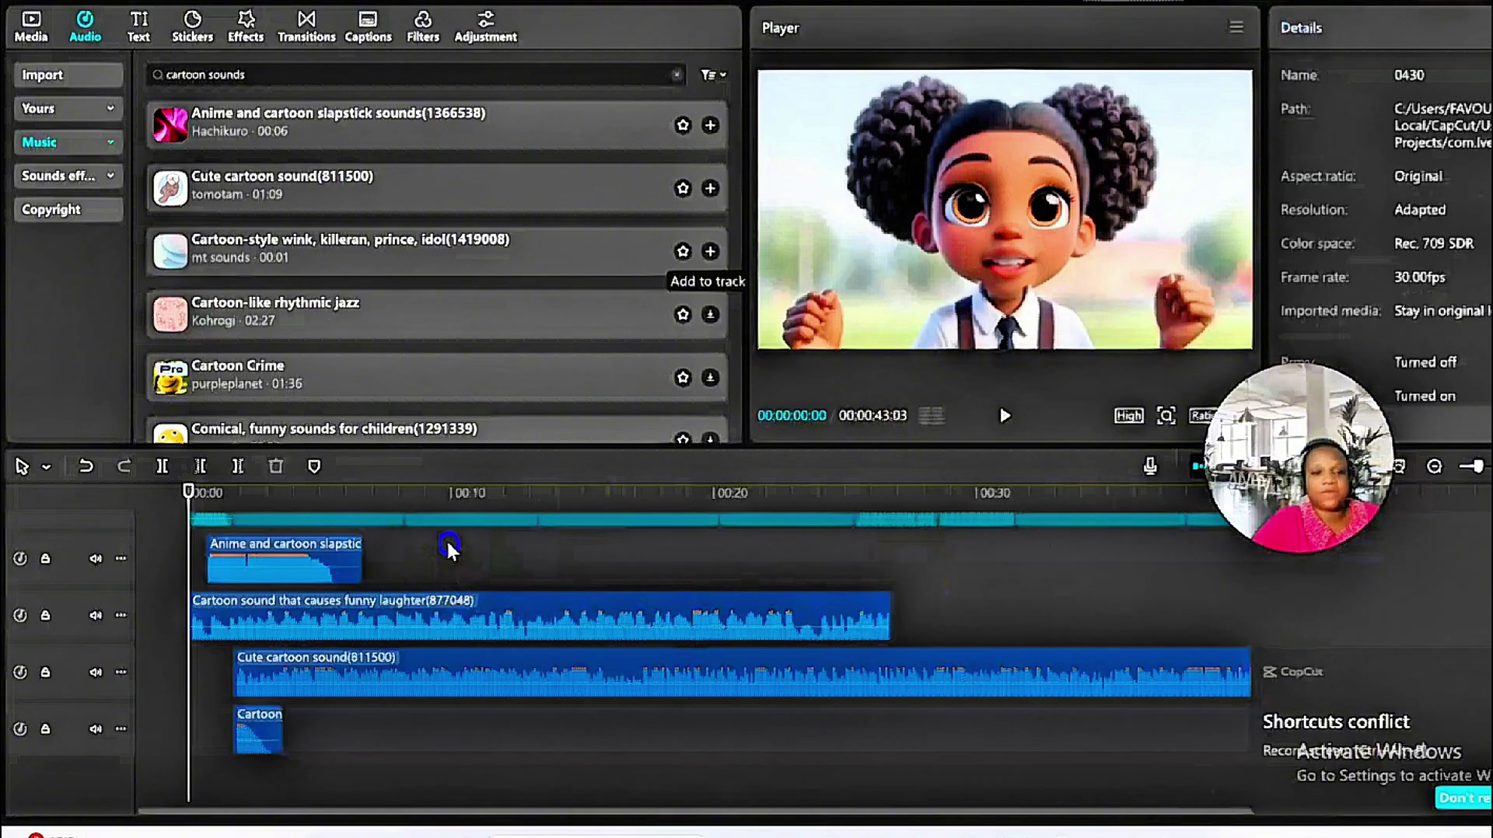
Shift the slapstick sound to the start of the second video clip and the funny laughter sound slightly after the timeline's start.
left_click(447, 492)
scroll(446, 493, "up", 3)
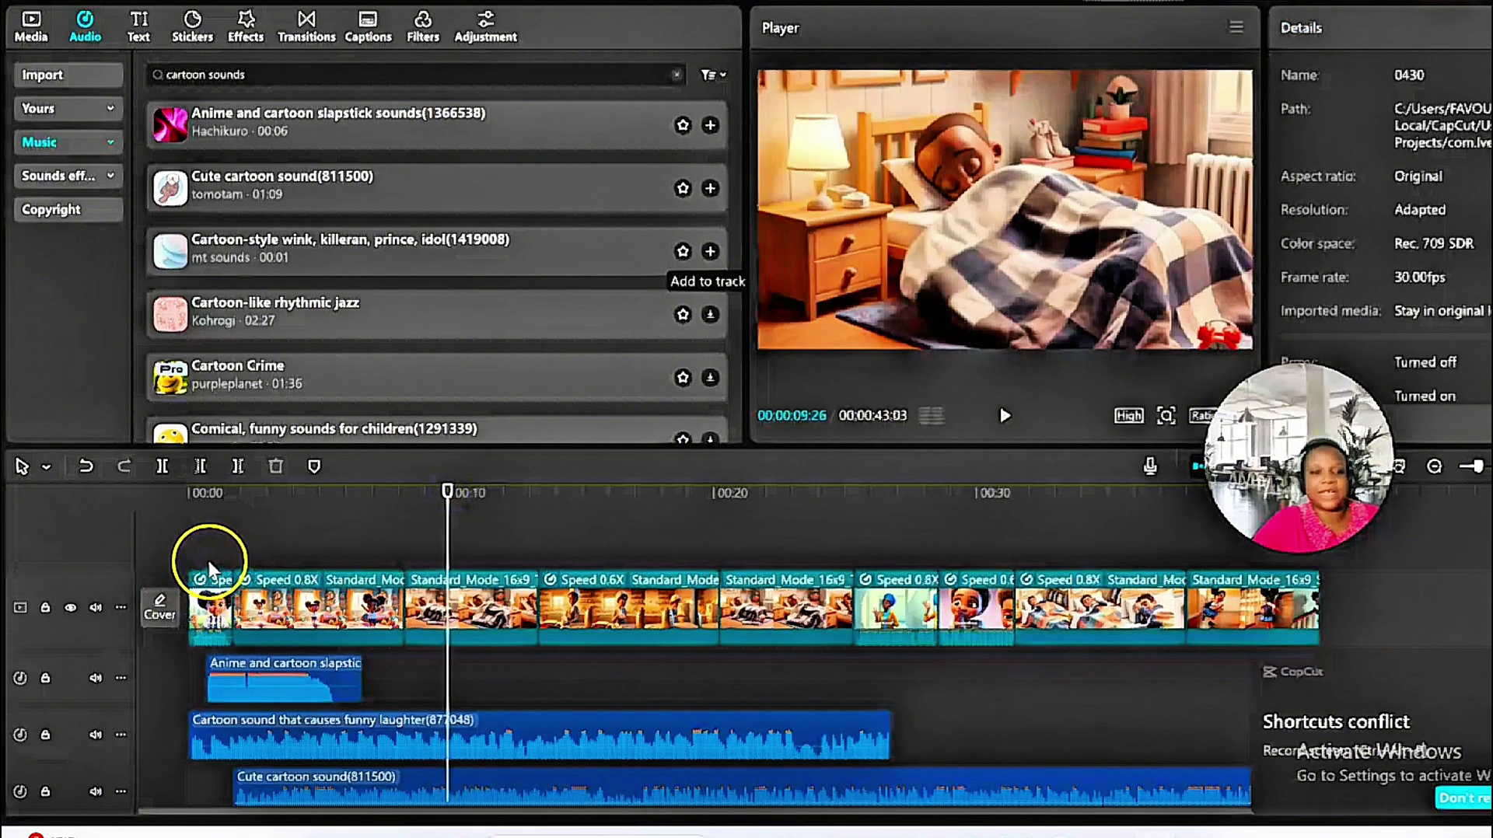
left_click(264, 689)
left_click_drag(265, 689, 282, 727)
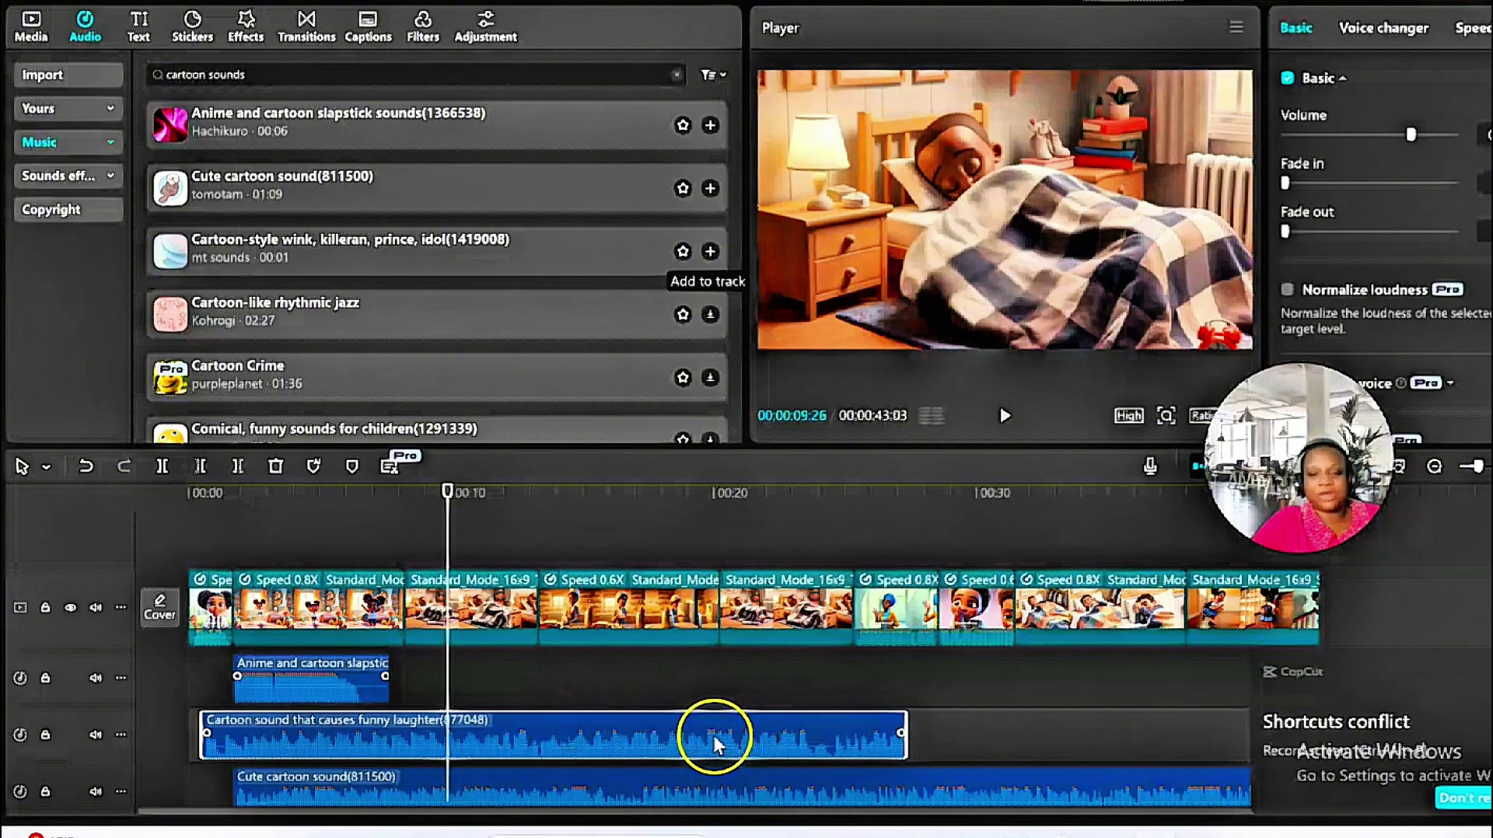
key("Down")
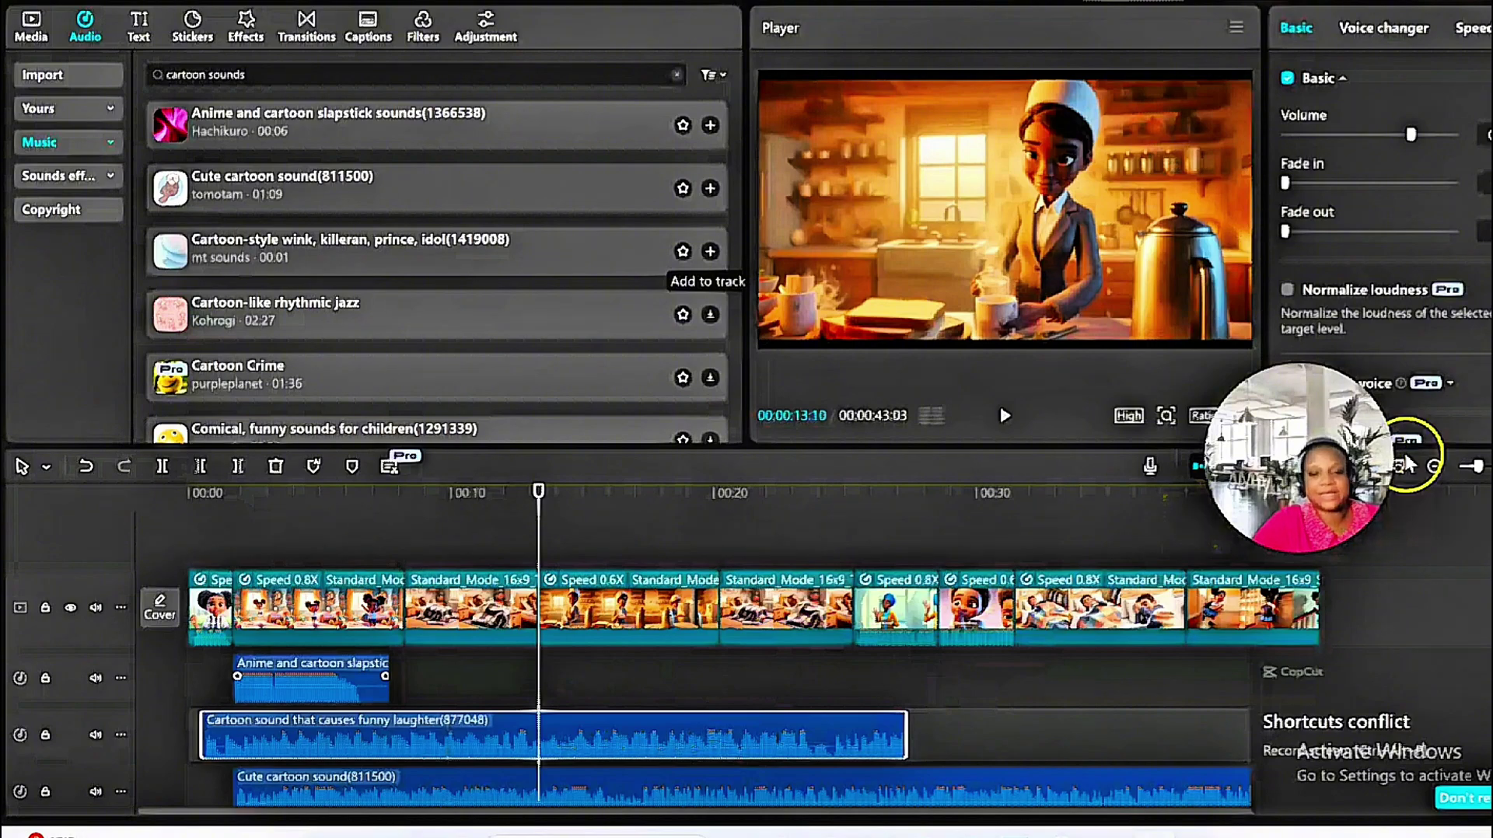
Check the audio tracks and scrub through the video clips to the end of the timeline.
left_click(989, 759)
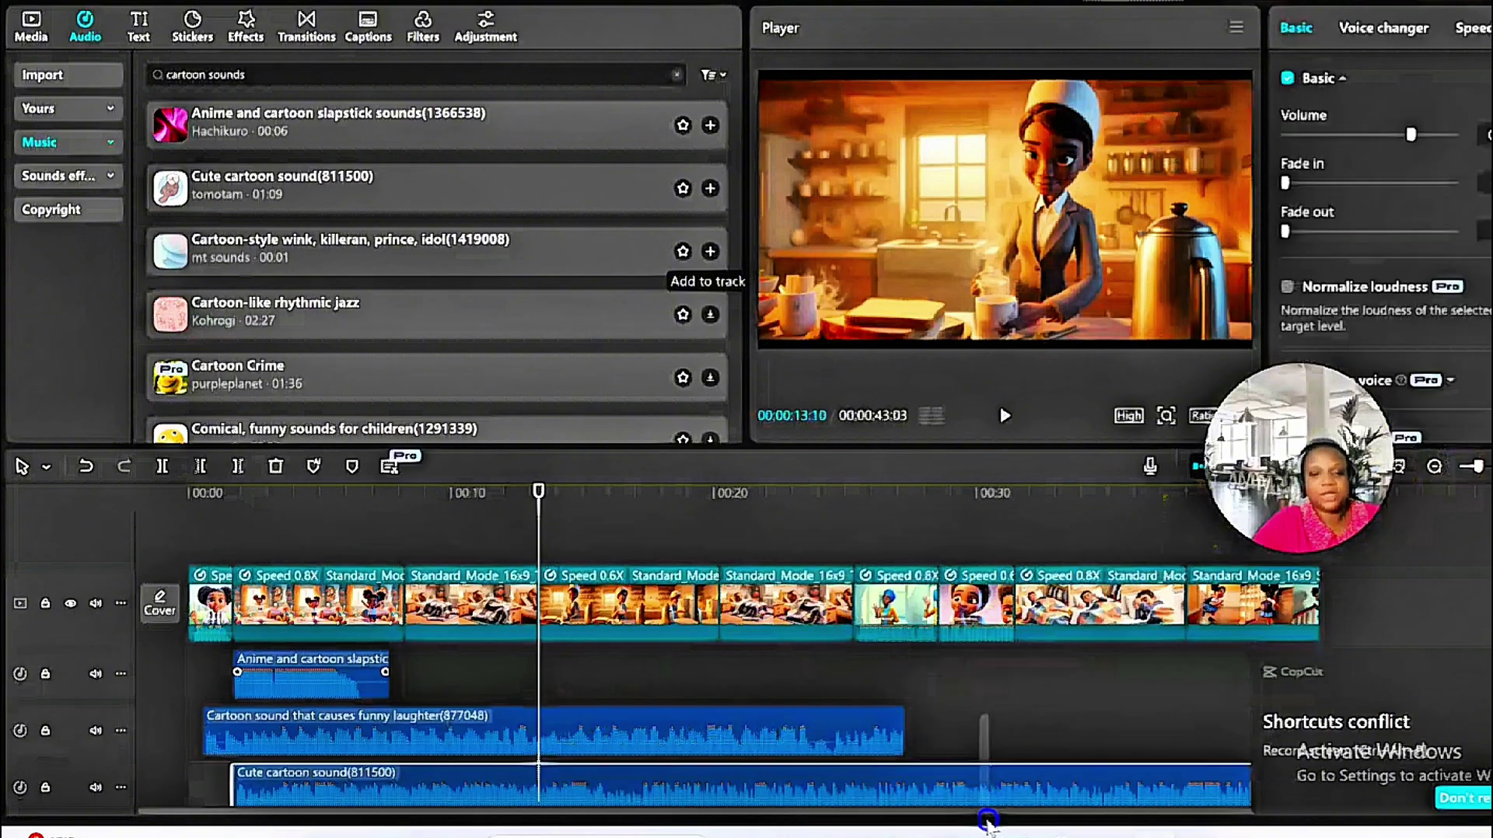
scroll(989, 761, "down", 3)
left_click(994, 737)
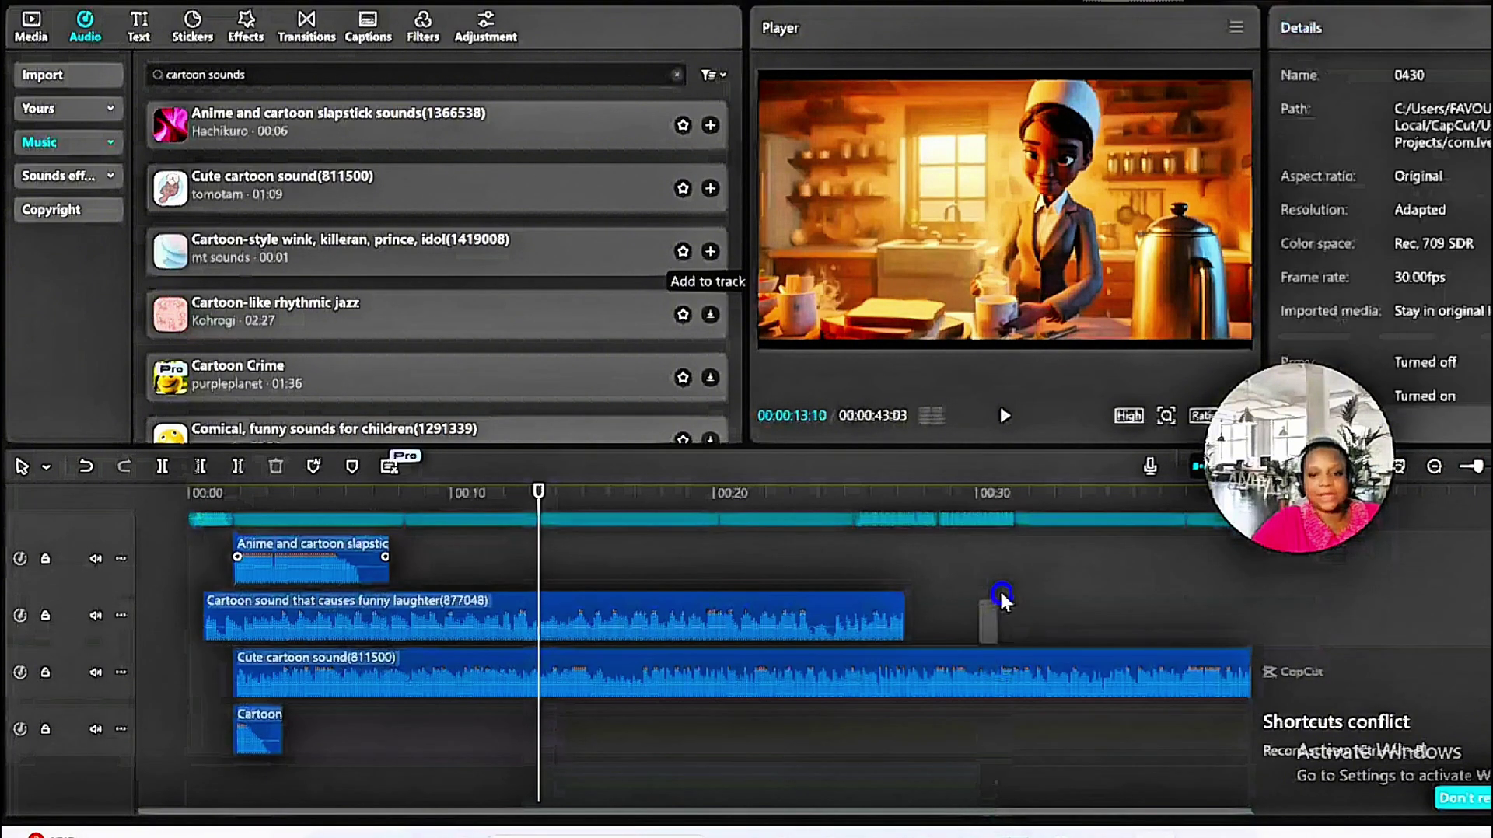
scroll(1003, 560, "up", 2)
left_click(1024, 515)
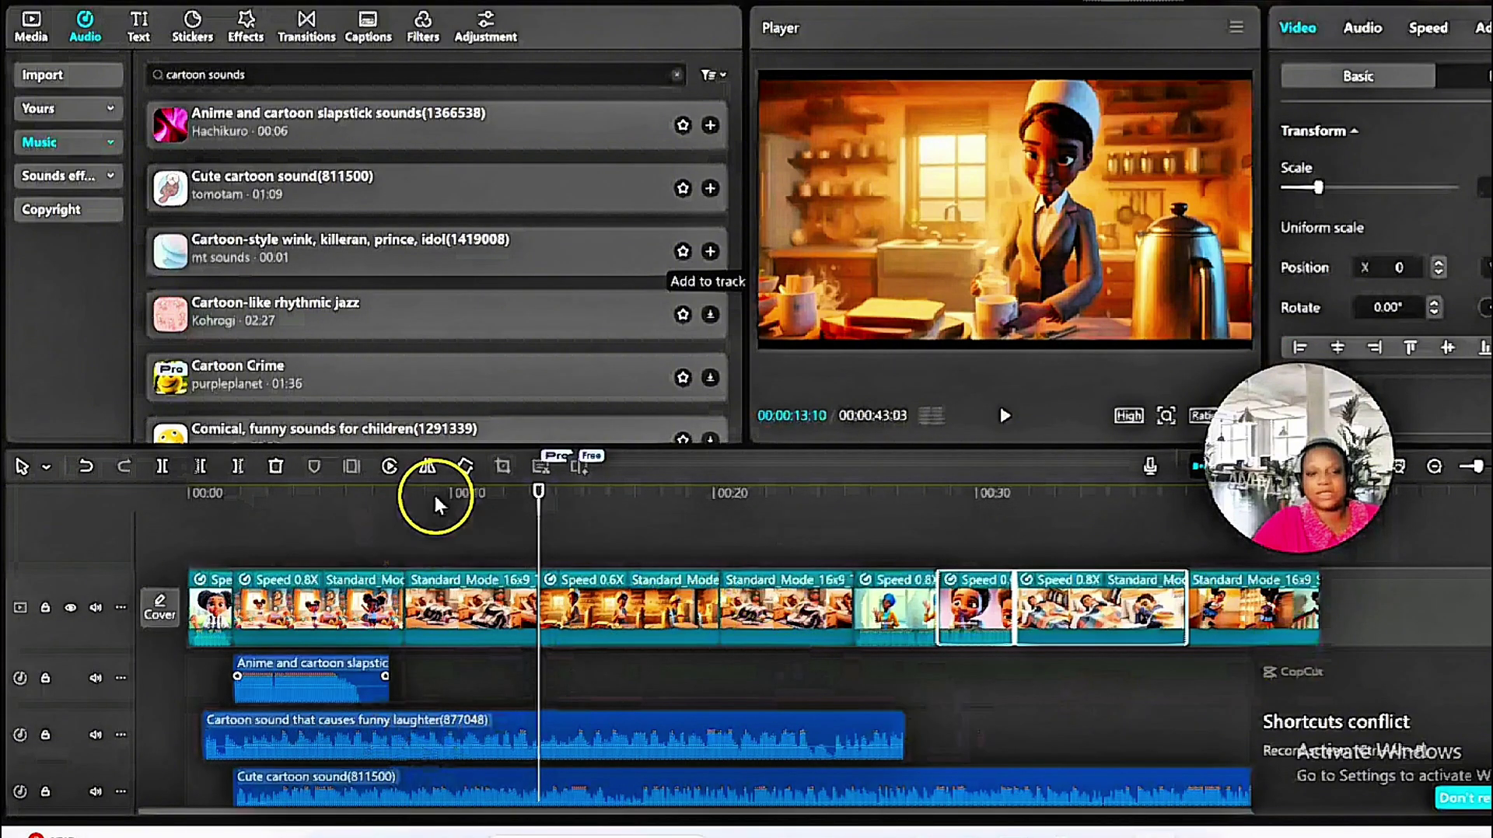
left_click_drag(539, 490, 1204, 548)
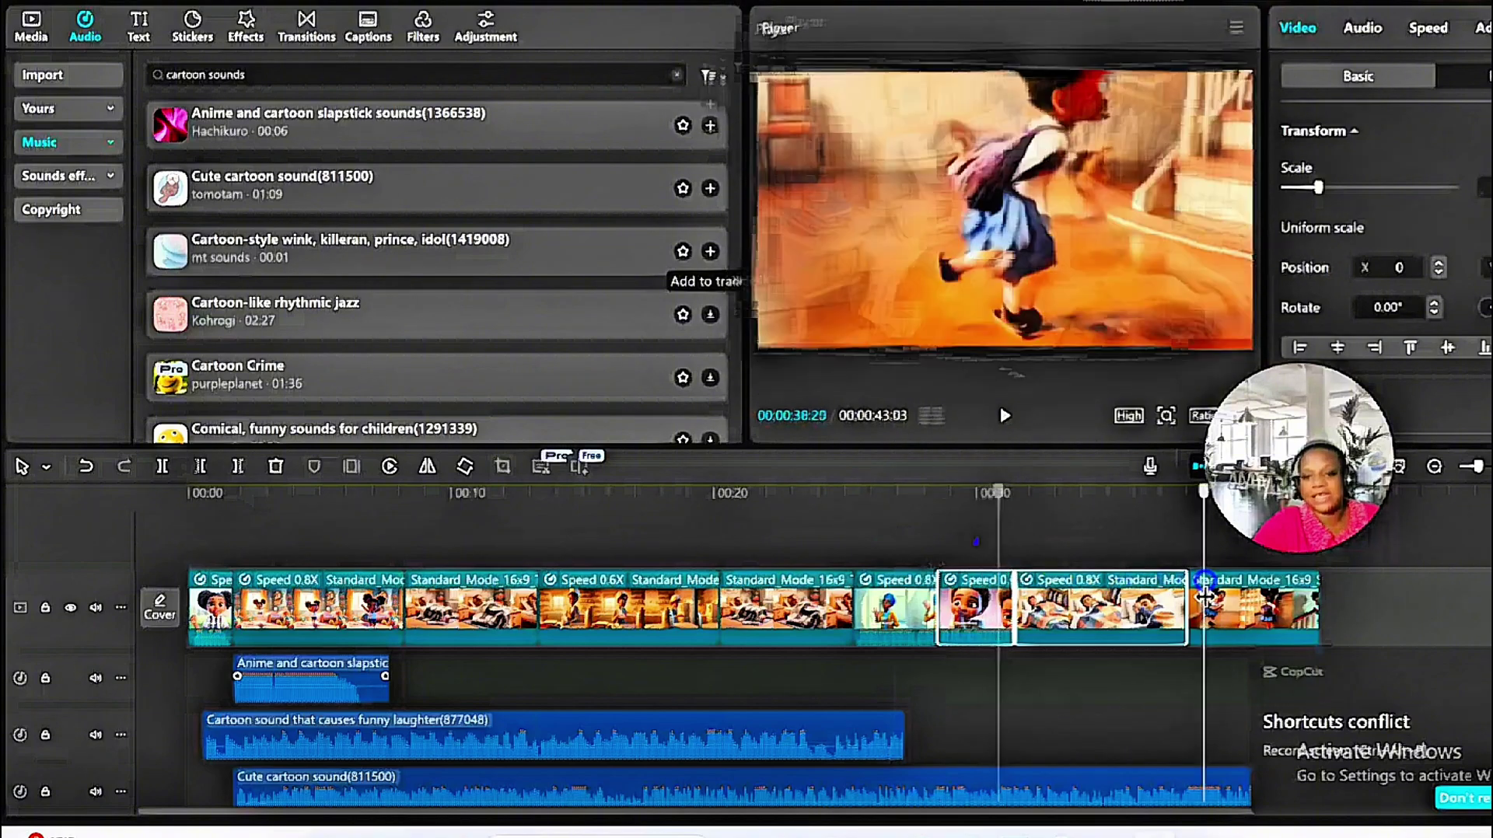
left_click_drag(1266, 598, 1322, 605)
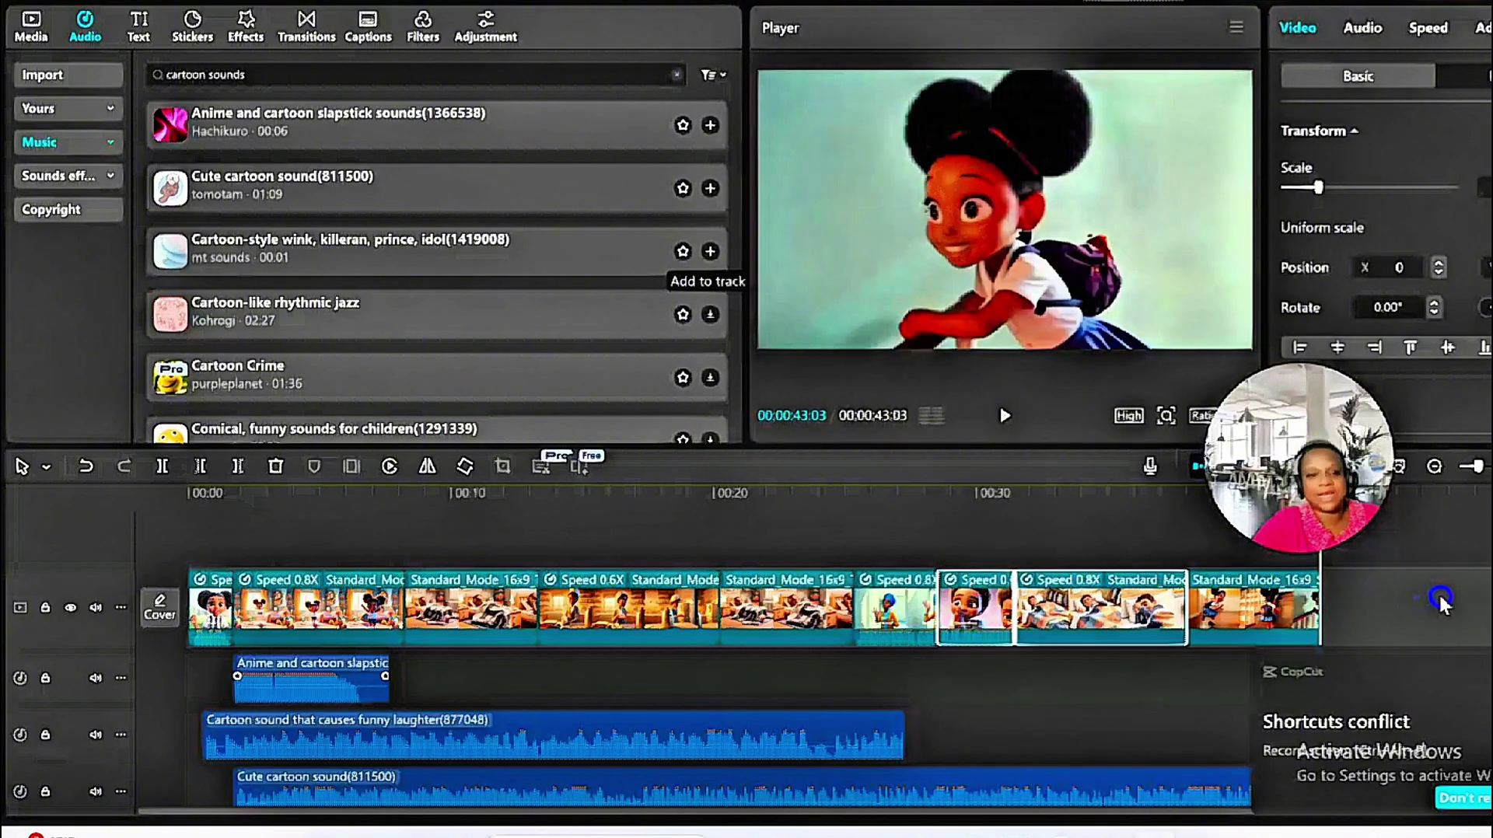
Open the favorite music collection and play back the assembled cartoon with its sound effects.
left_click(67, 643)
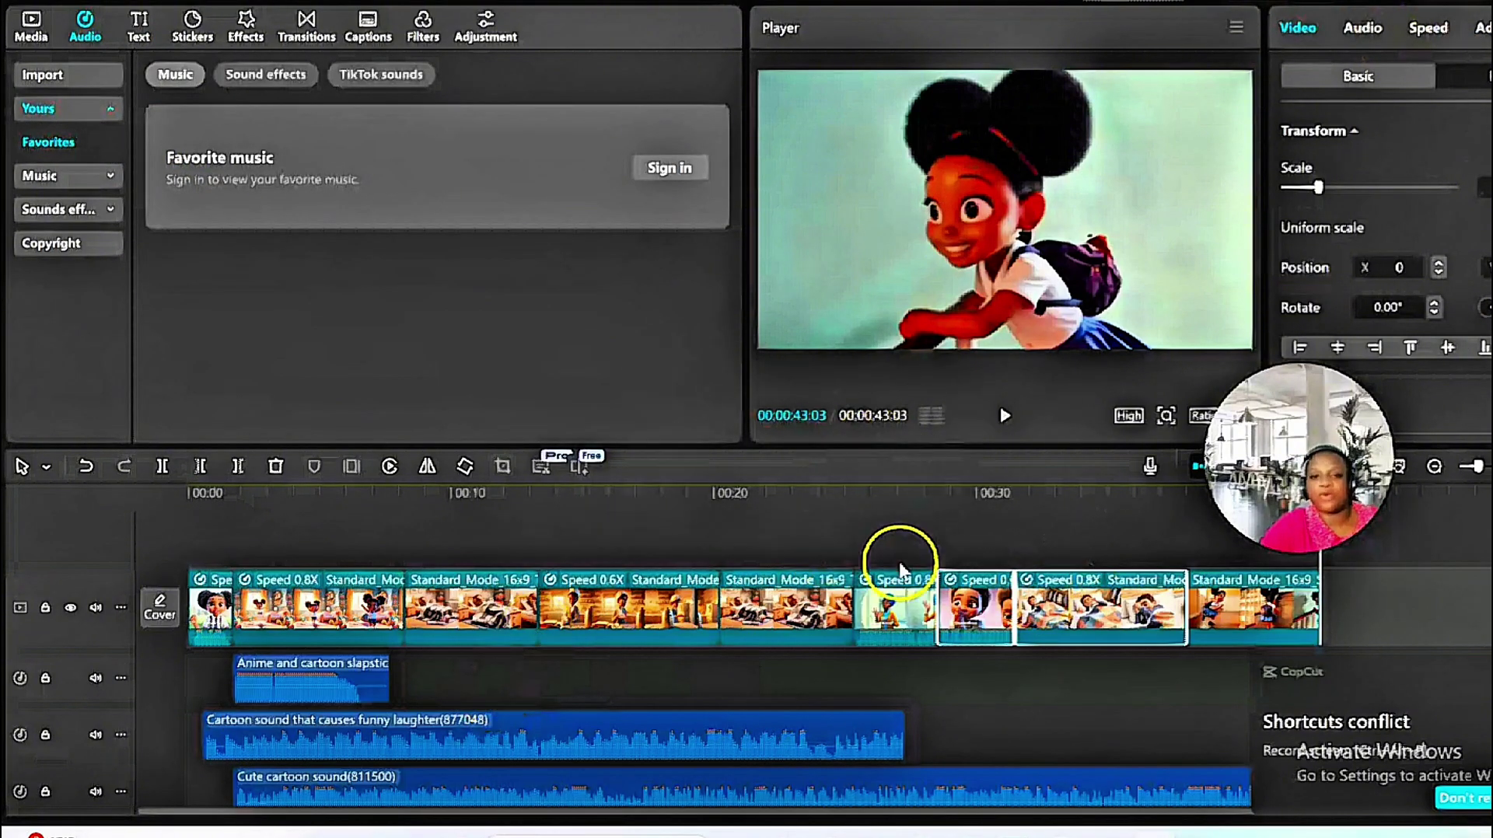
left_click(1005, 415)
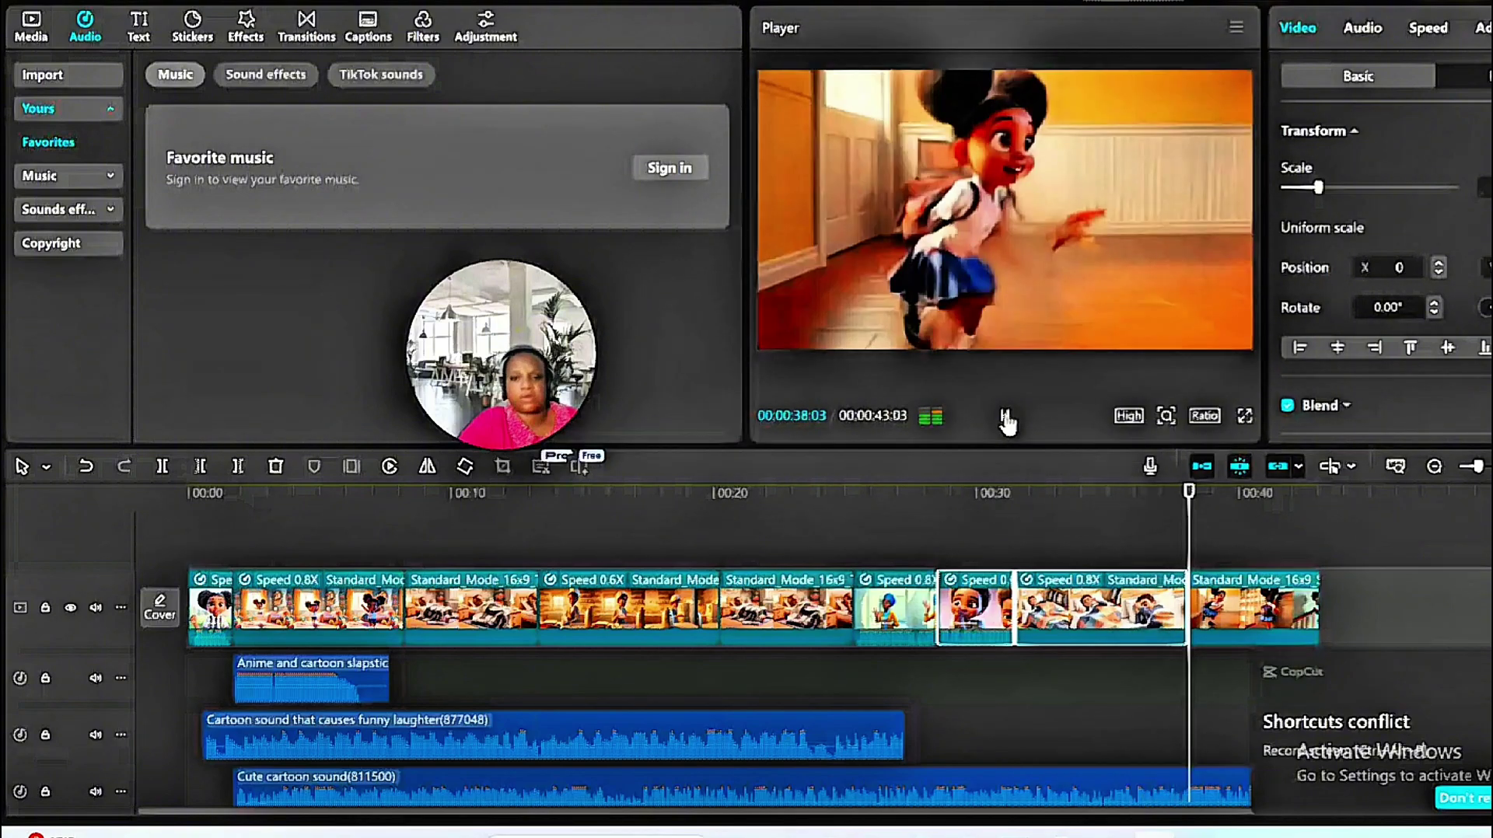
left_click(1019, 409)
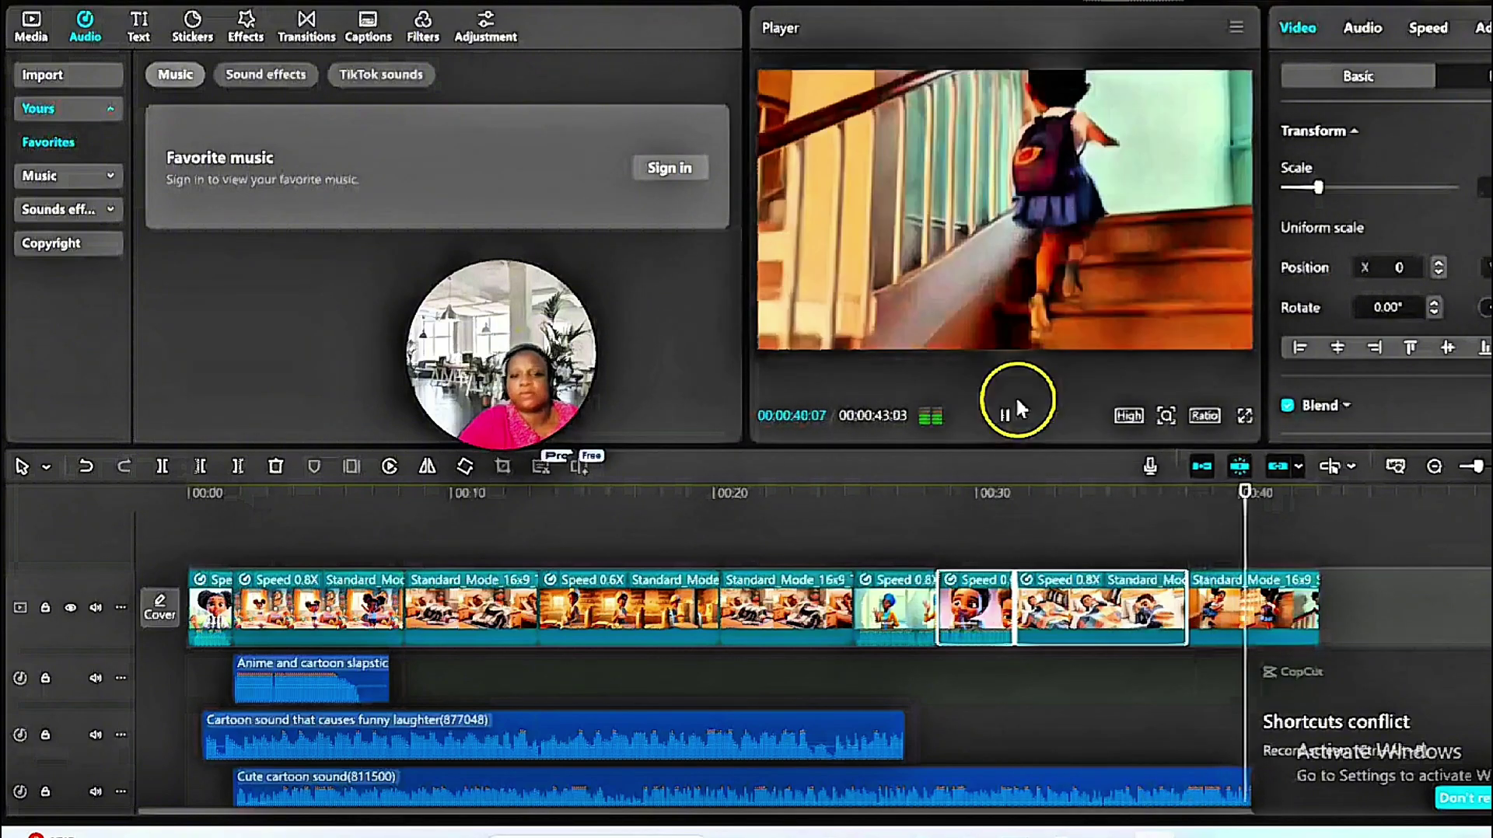